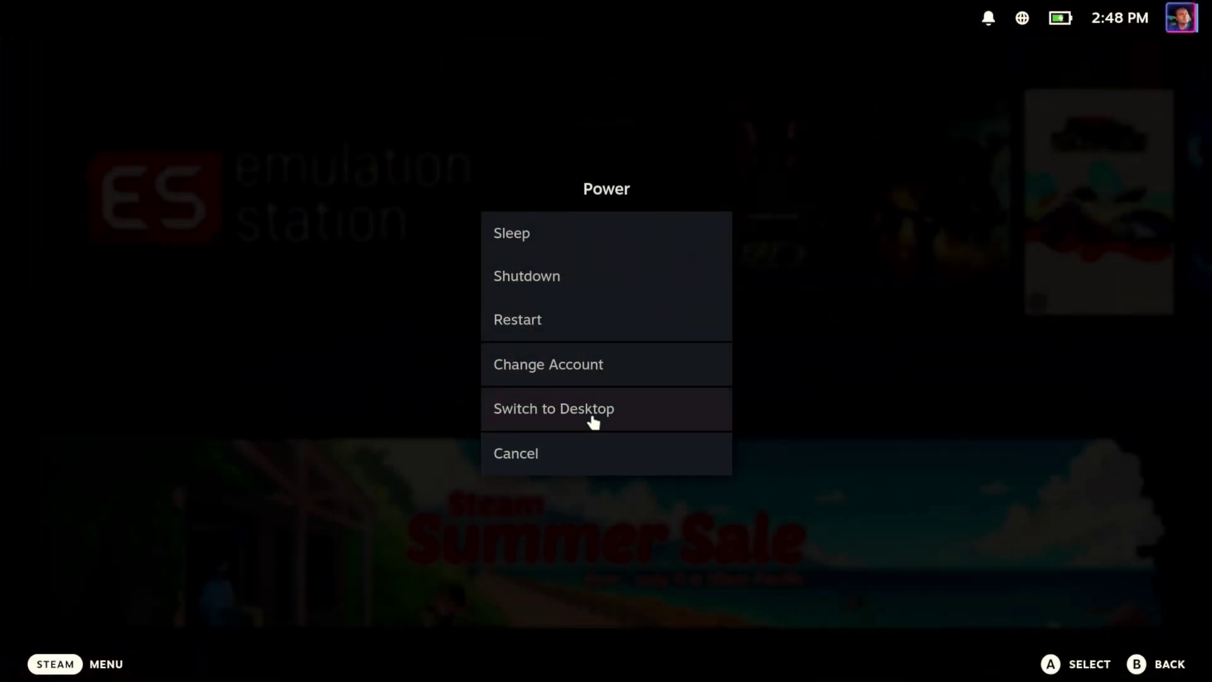
# Choose Switch to Desktop from Steam's Power menu to leave Game Mode
pyautogui.click(598, 419)
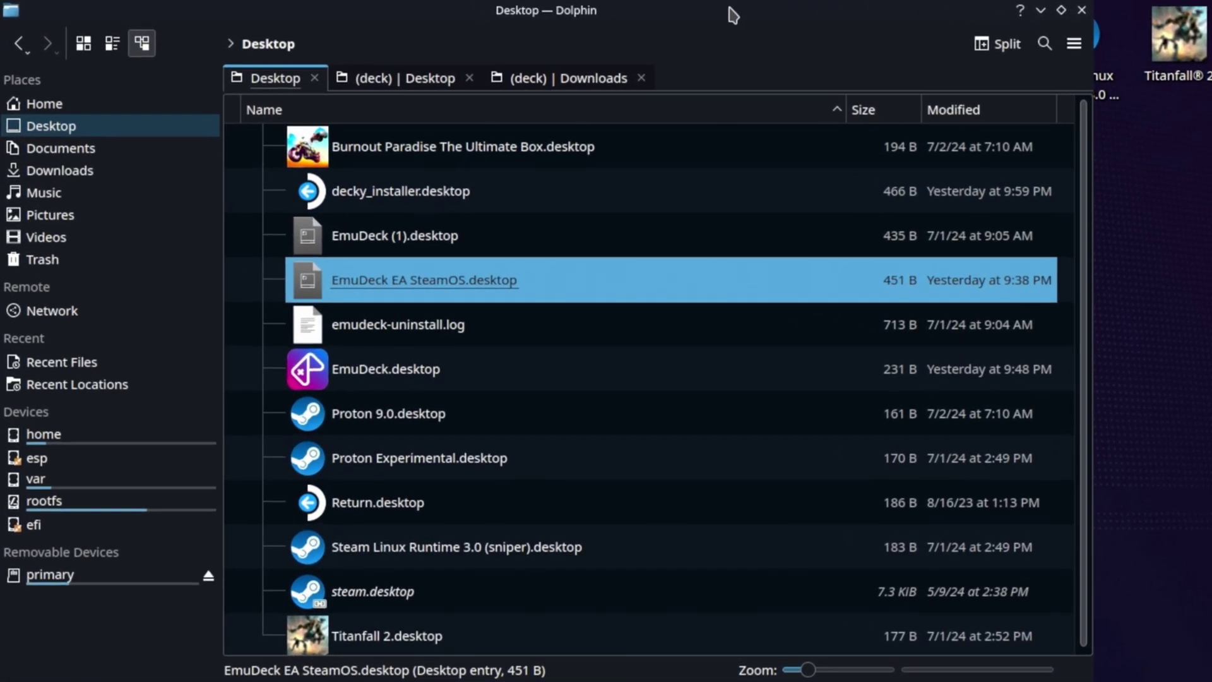
# Open the Home folder and split the view with the primary drive in the right pane
pyautogui.click(58, 105)
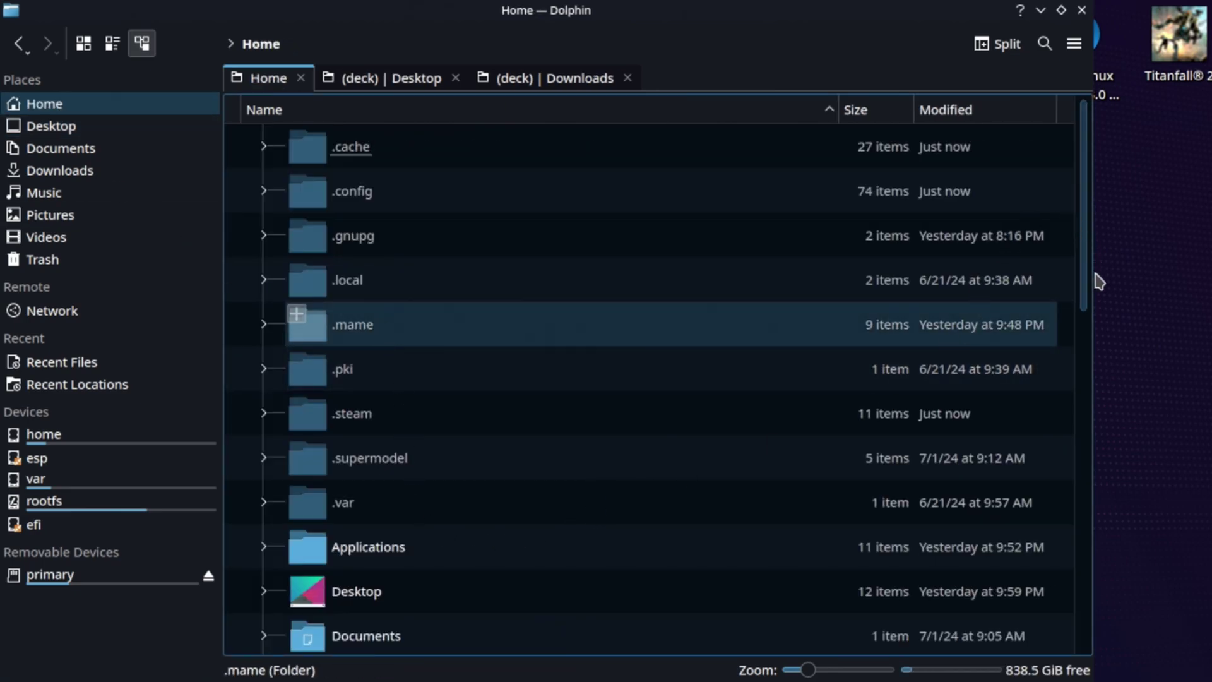
pyautogui.click(1094, 340)
pyautogui.moveTo(1088, 311); pyautogui.dragTo(1084, 217)
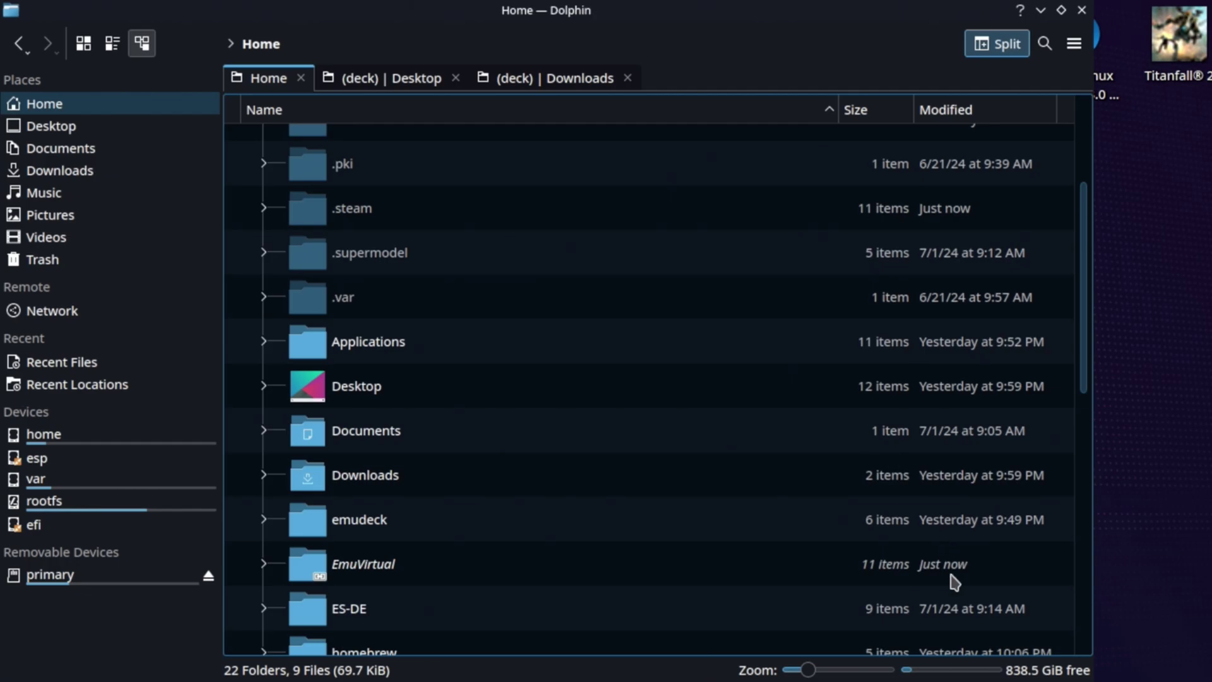
pyautogui.click(997, 44)
pyautogui.click(765, 461)
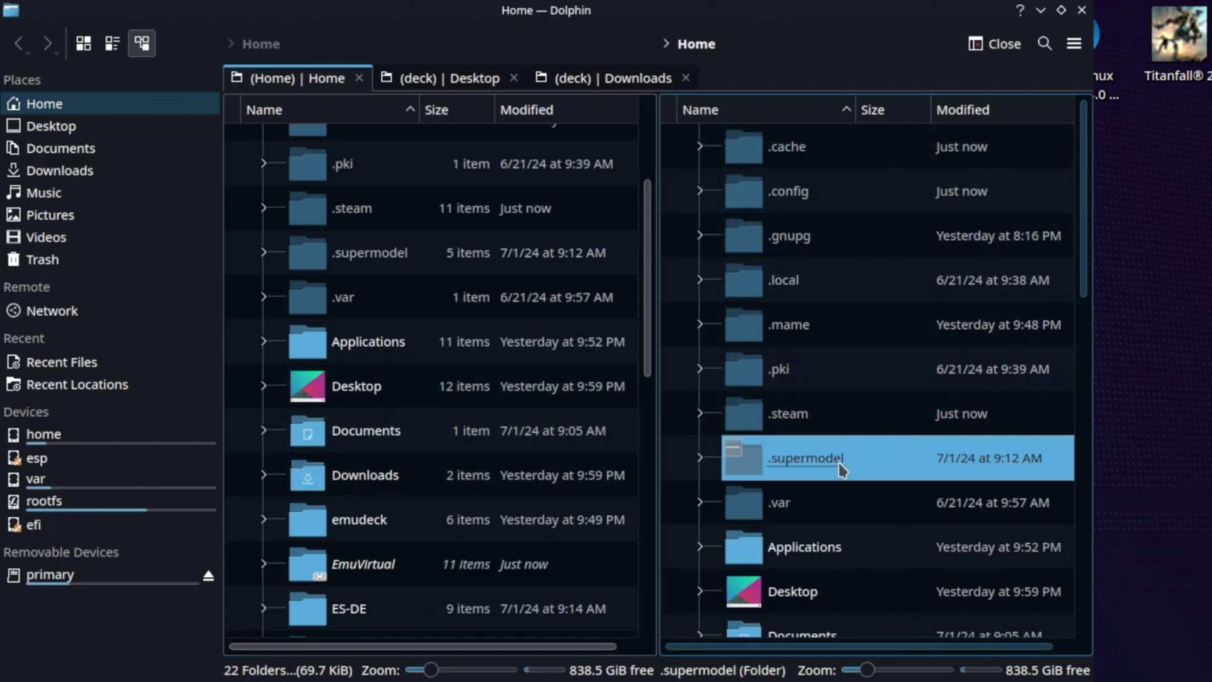
pyautogui.click(24, 575)
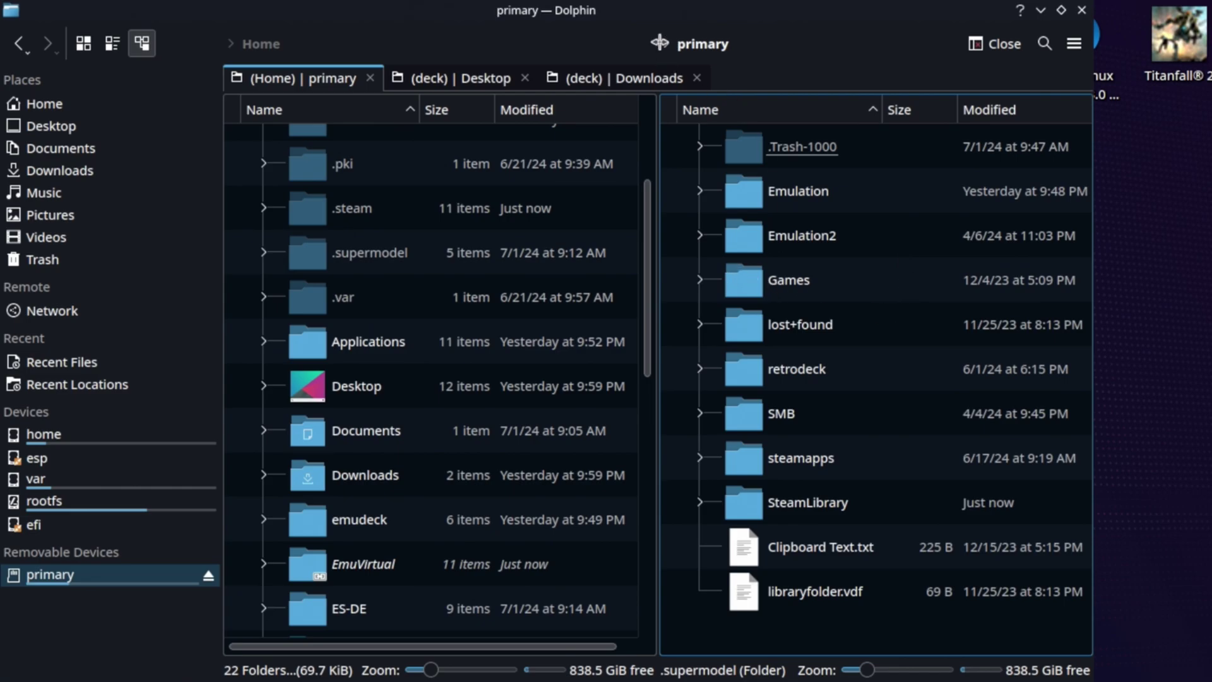
# Select the Games folder on the primary drive and start renaming it
pyautogui.click(972, 299)
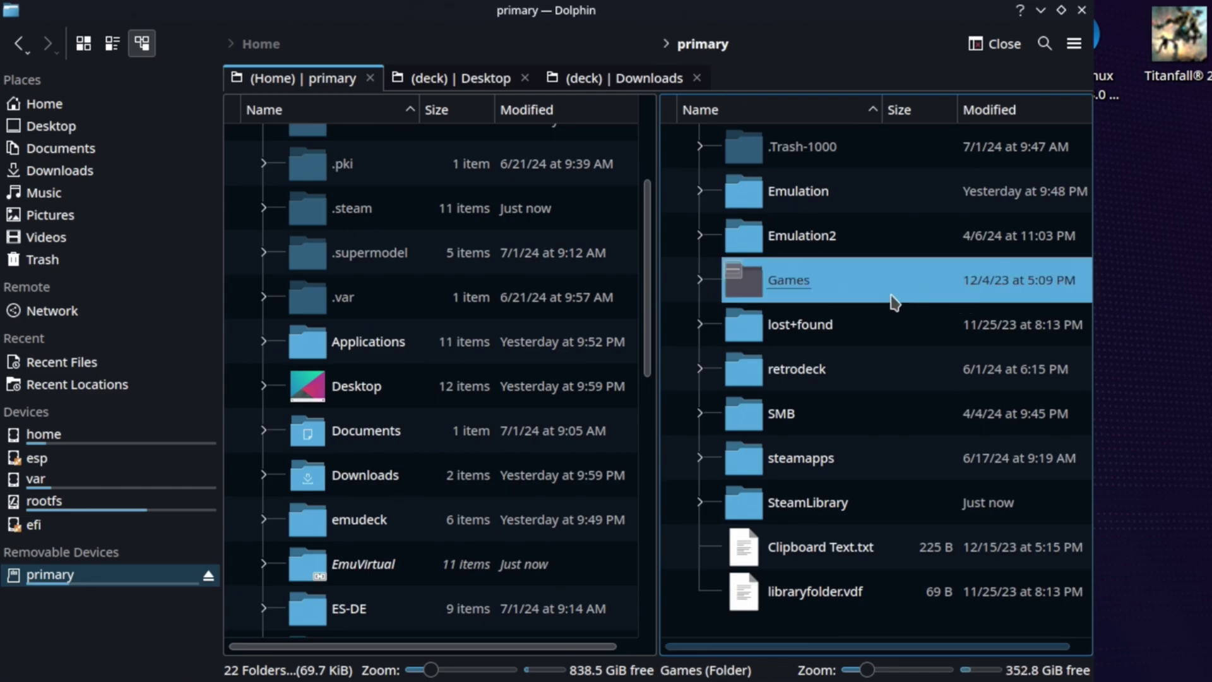
pyautogui.press('F2')
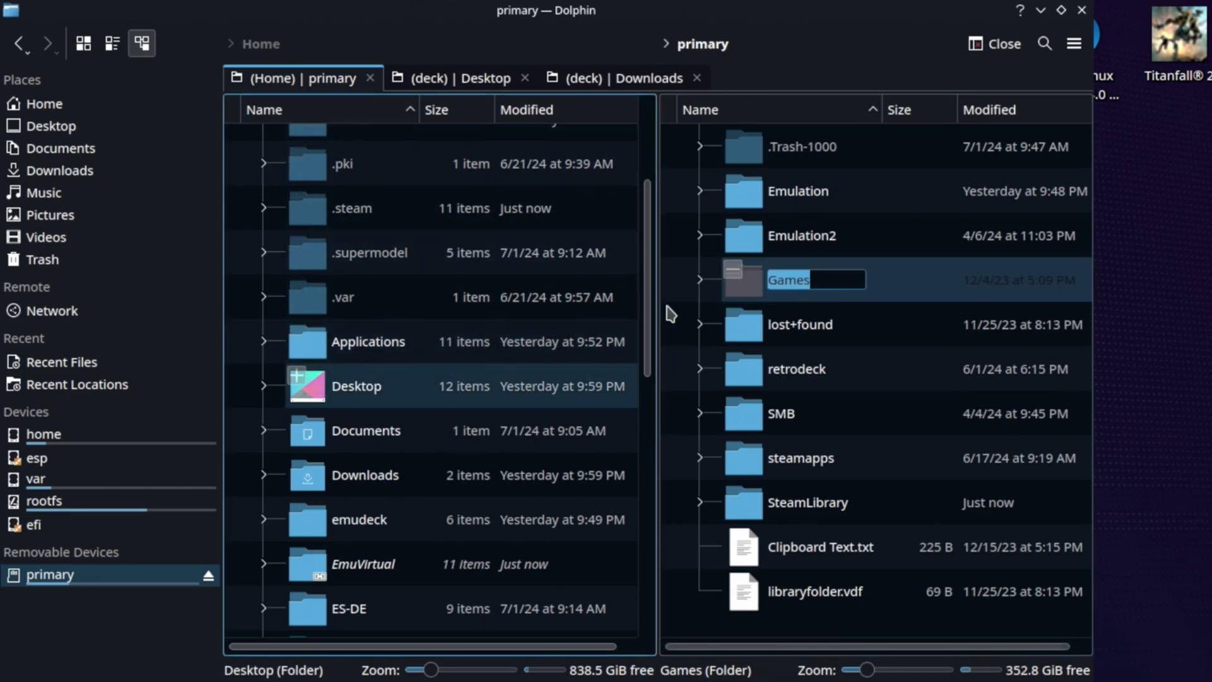
pyautogui.moveTo(650, 316); pyautogui.dragTo(654, 379)
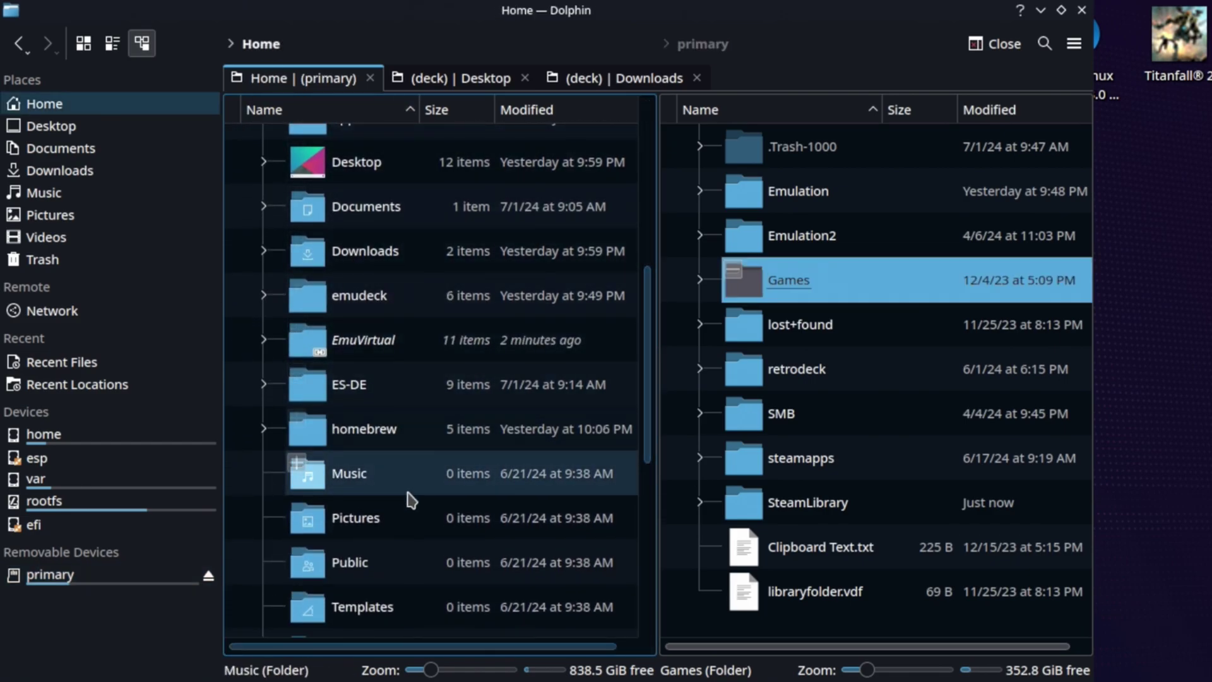
# Create a folder named Games in the home folder, then sort the listing by name descending
pyautogui.rightClick(429, 481)
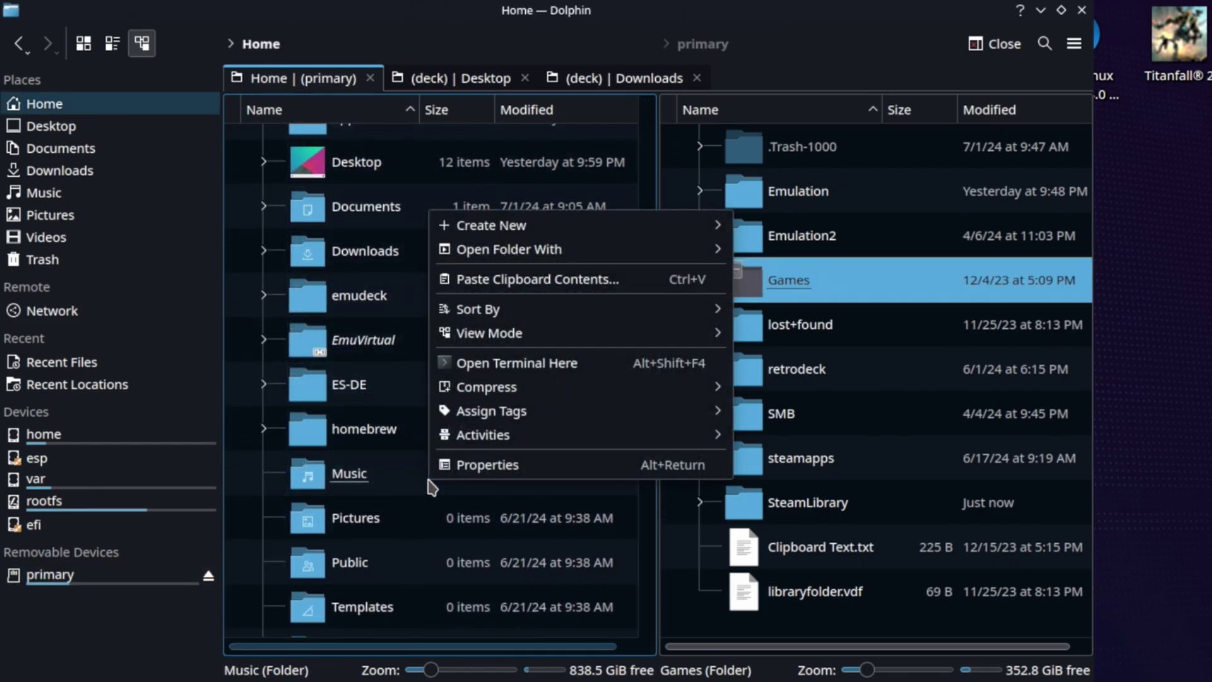
pyautogui.press('Up')
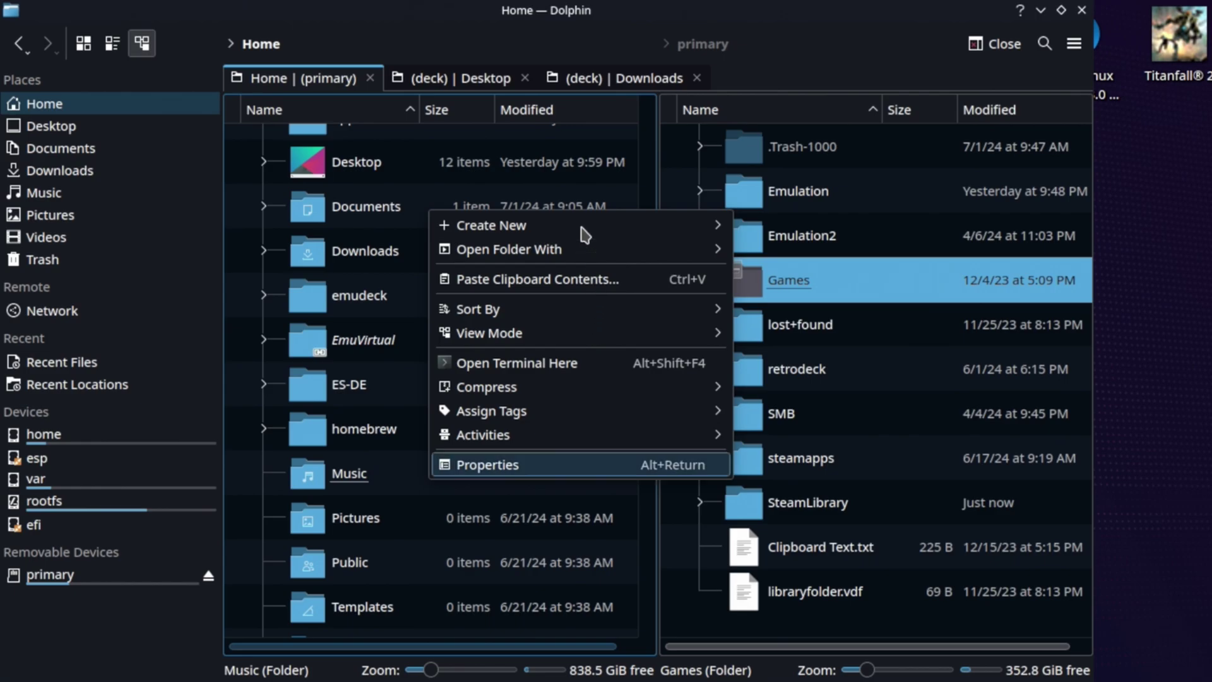
pyautogui.moveTo(714, 232)
pyautogui.click(824, 240)
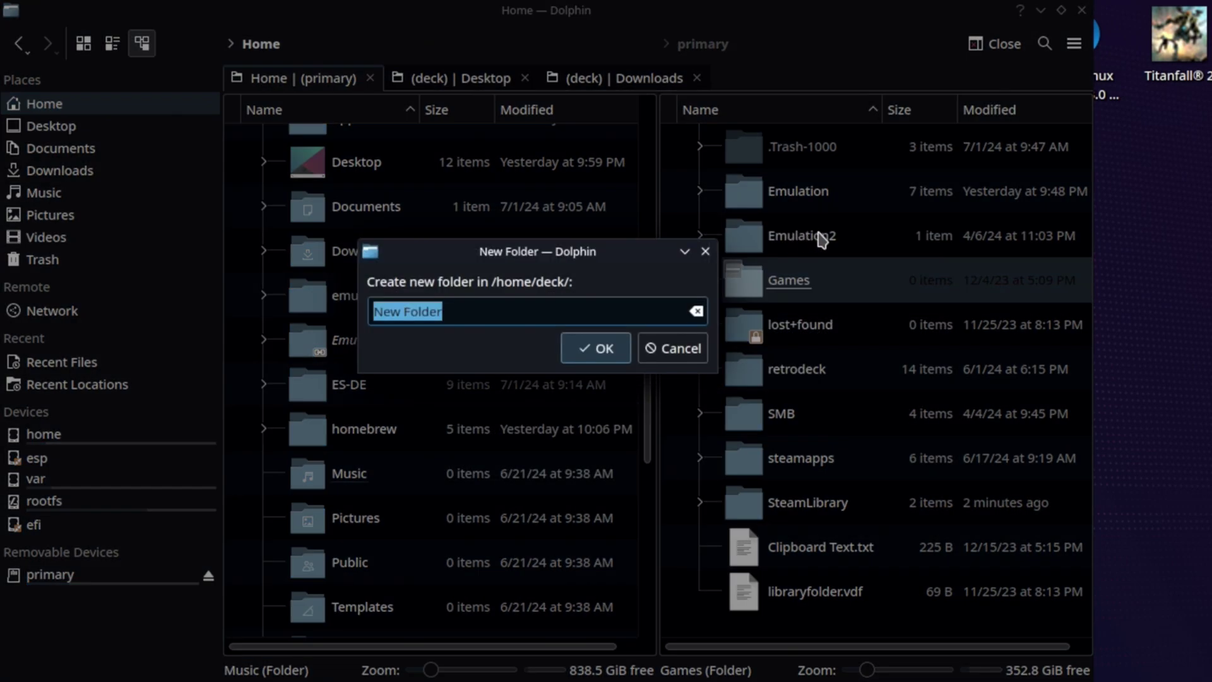
pyautogui.write('Games')
pyautogui.press('Return')
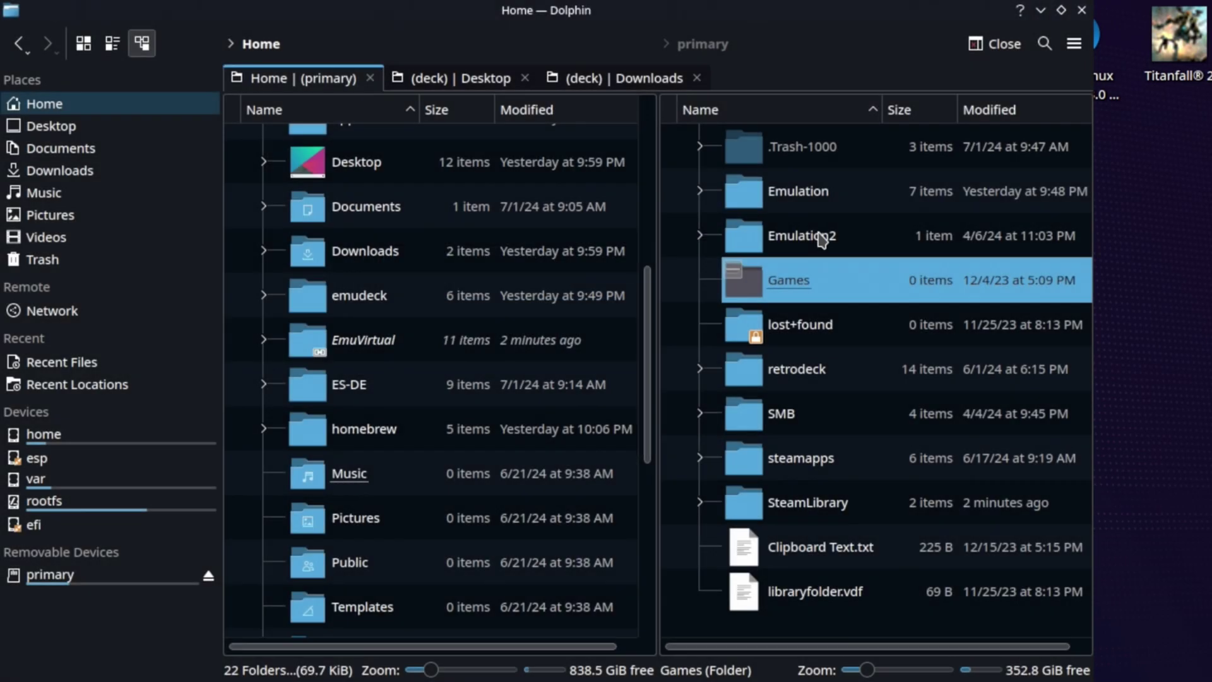
pyautogui.click(355, 115)
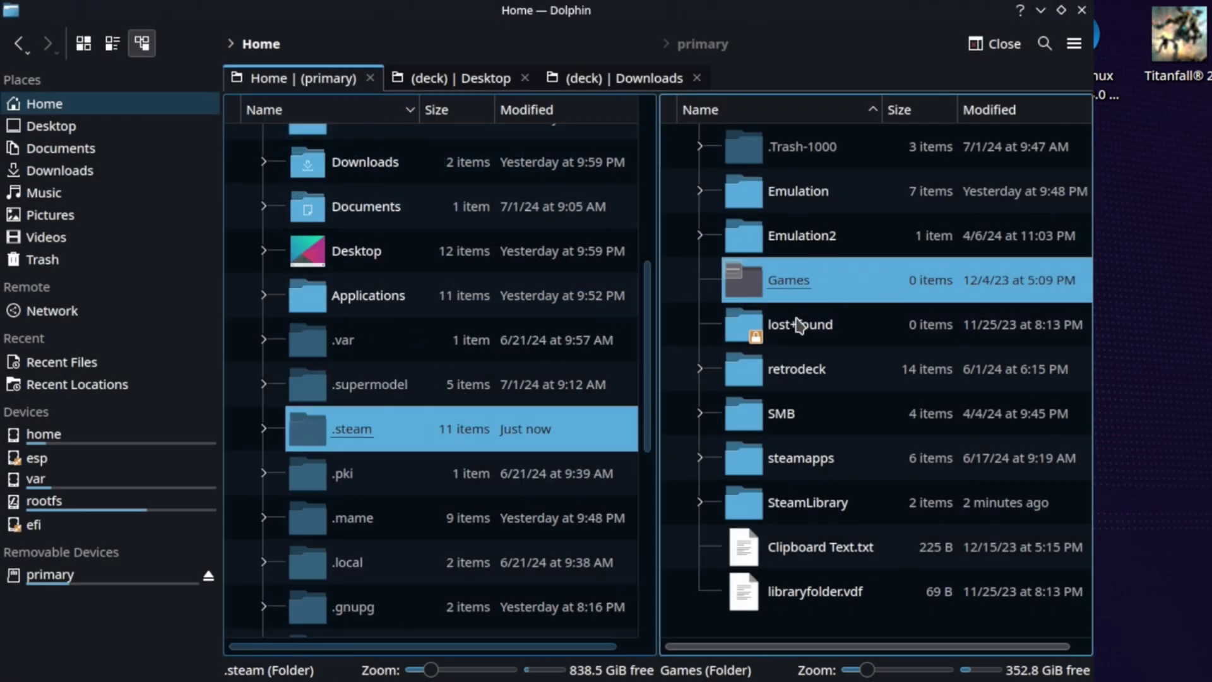
pyautogui.scroll(4, 405, 251)
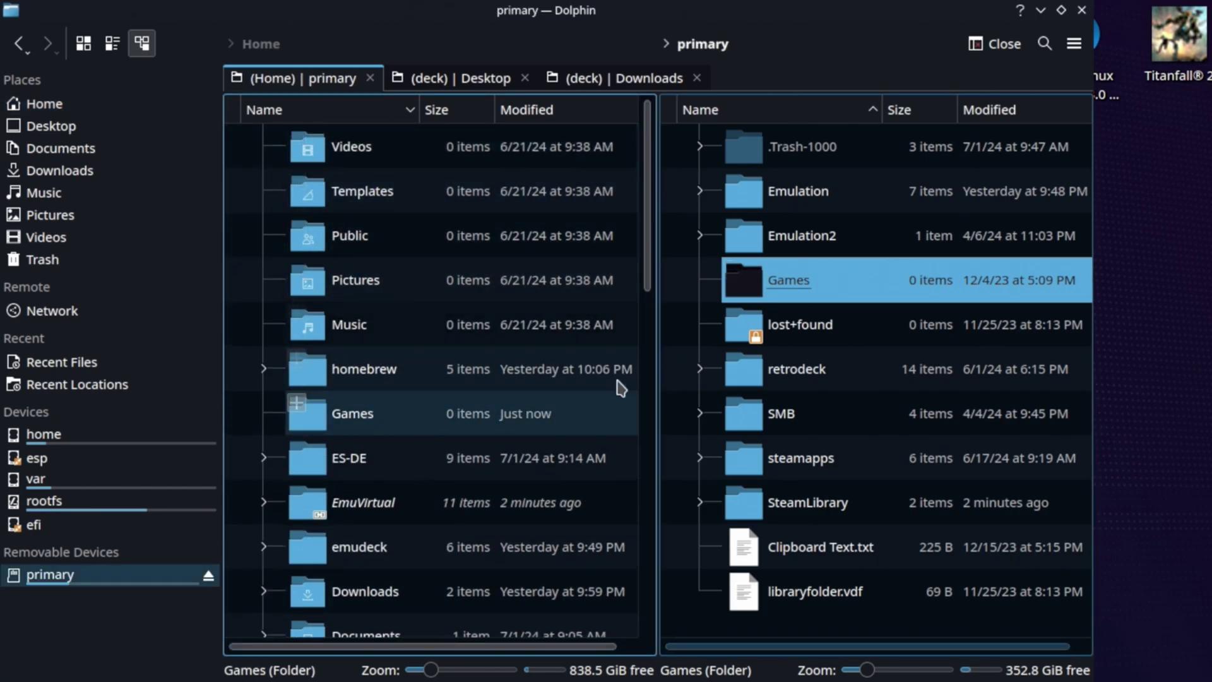
pyautogui.click(1073, 44)
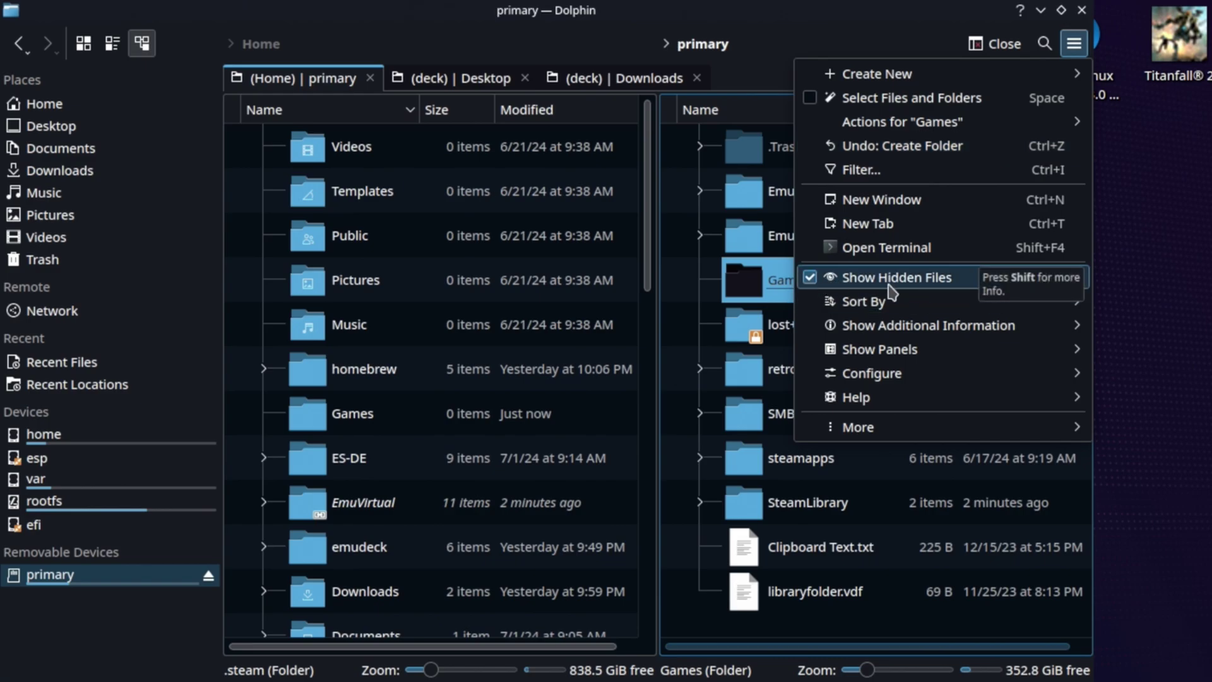
pyautogui.click(841, 54)
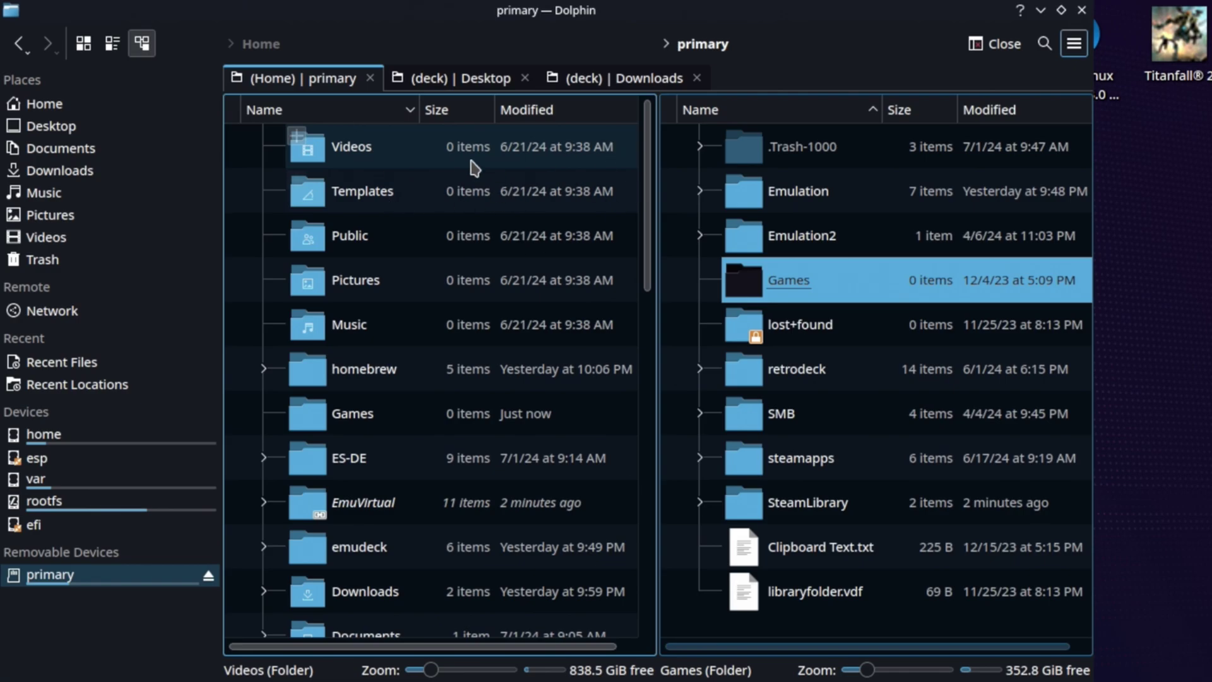
# Restore ascending name order and navigate to .local/share/Steam/steamapps
pyautogui.click(368, 116)
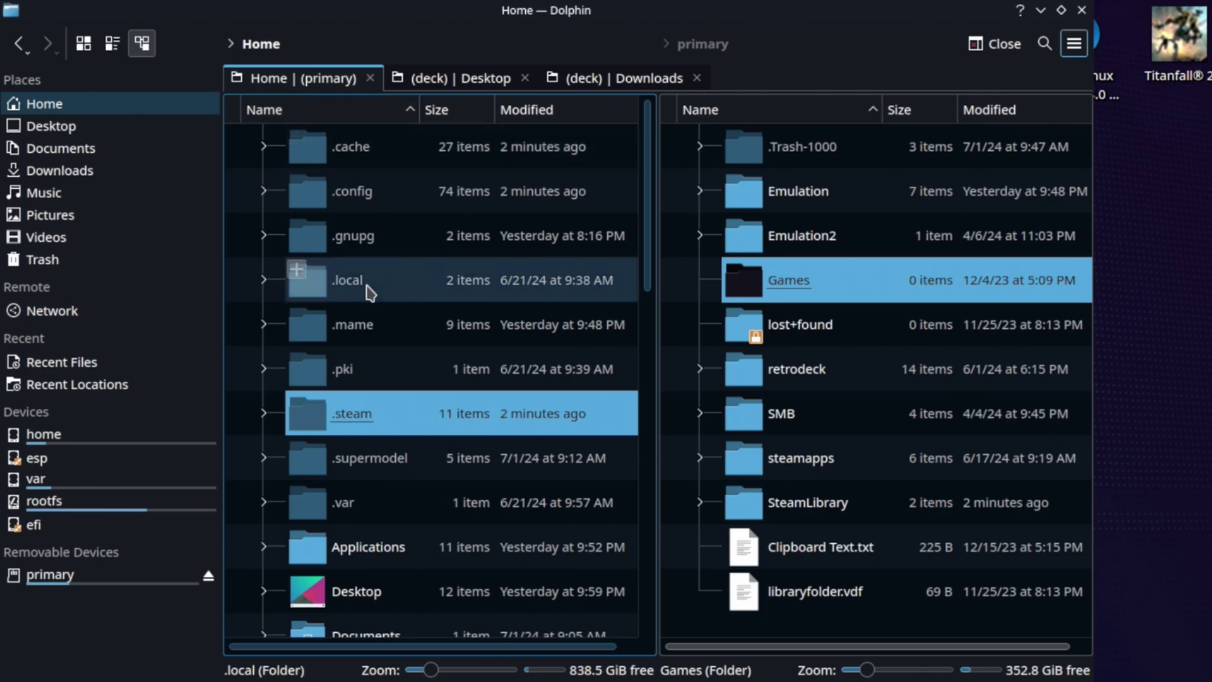
pyautogui.click(347, 291)
pyautogui.doubleClick(347, 290)
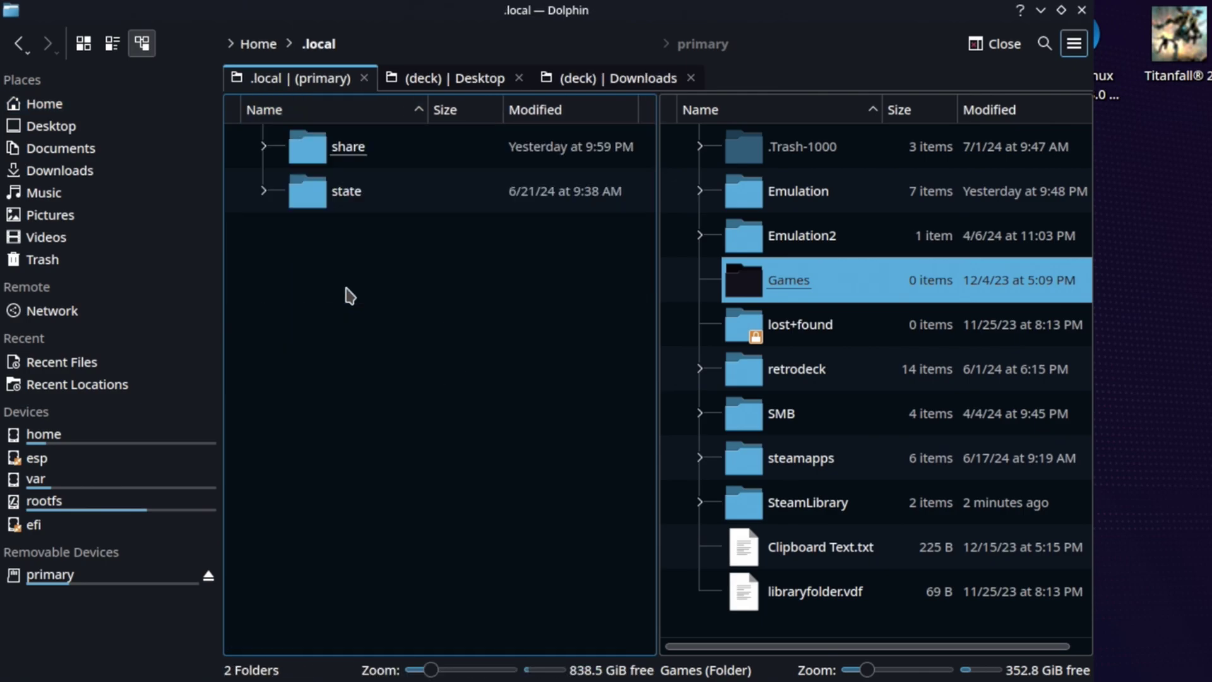
pyautogui.doubleClick(348, 147)
pyautogui.scroll(-5, 419, 267)
pyautogui.scroll(-2, 348, 318)
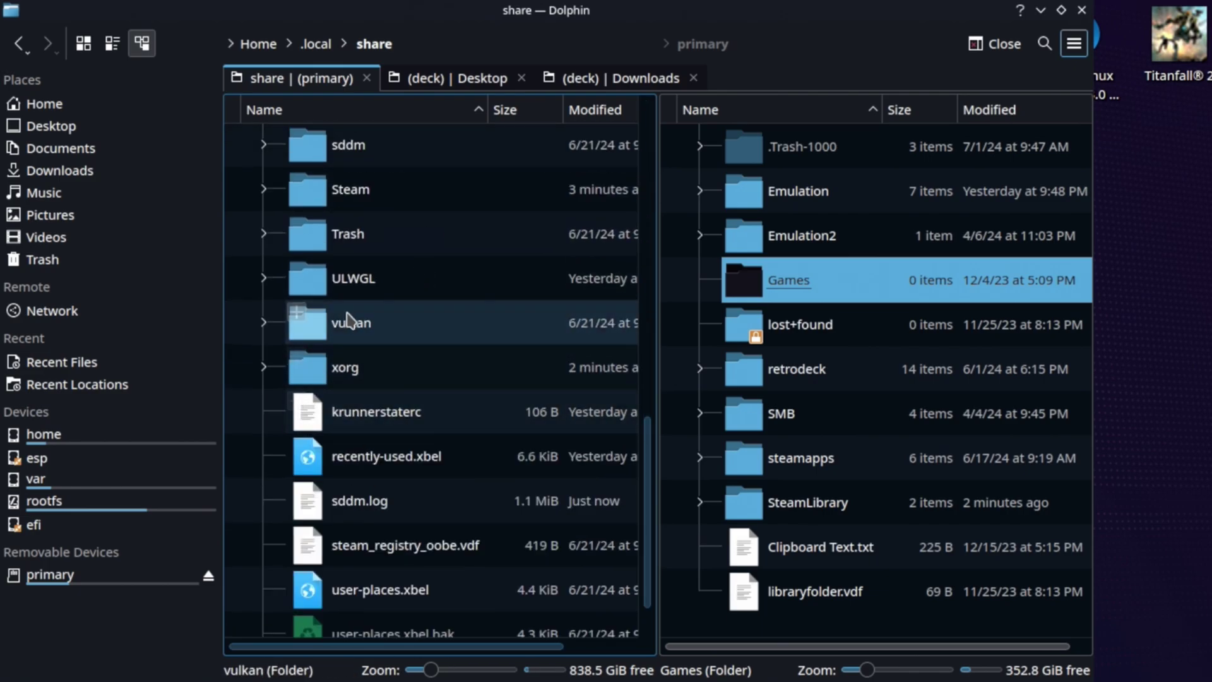
pyautogui.doubleClick(349, 193)
pyautogui.scroll(-4, 398, 432)
pyautogui.doubleClick(398, 435)
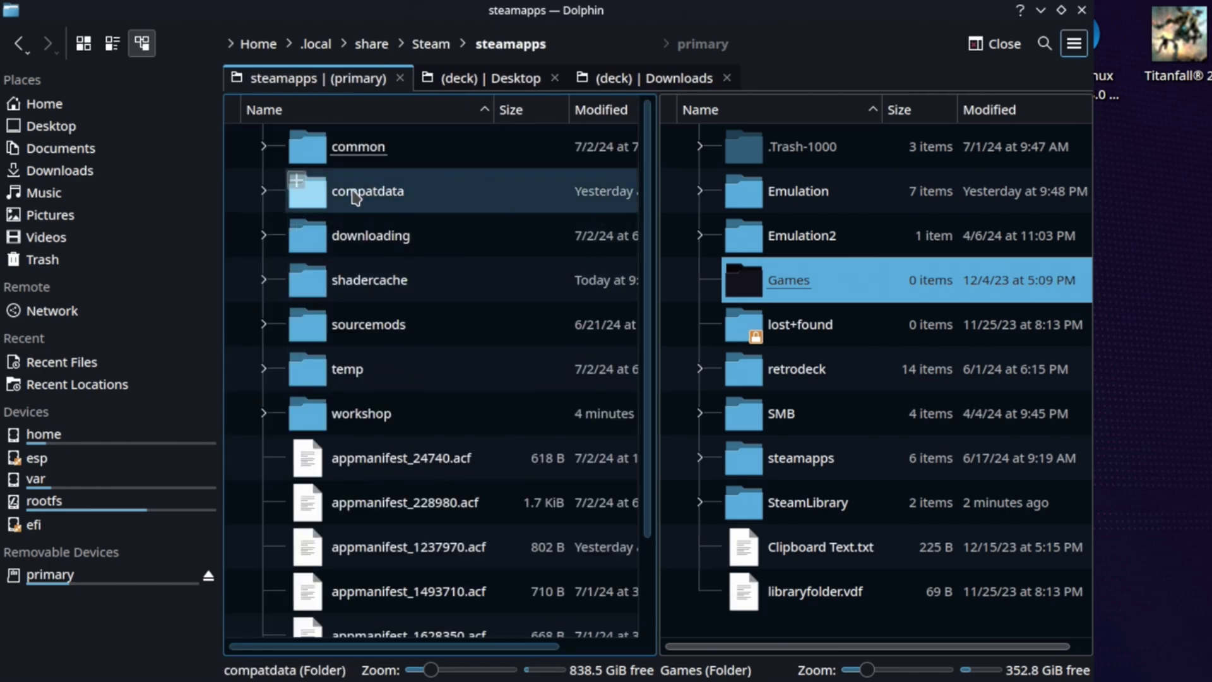
# Add the compatdata folder to Places and open it from the sidebar
pyautogui.click(355, 198)
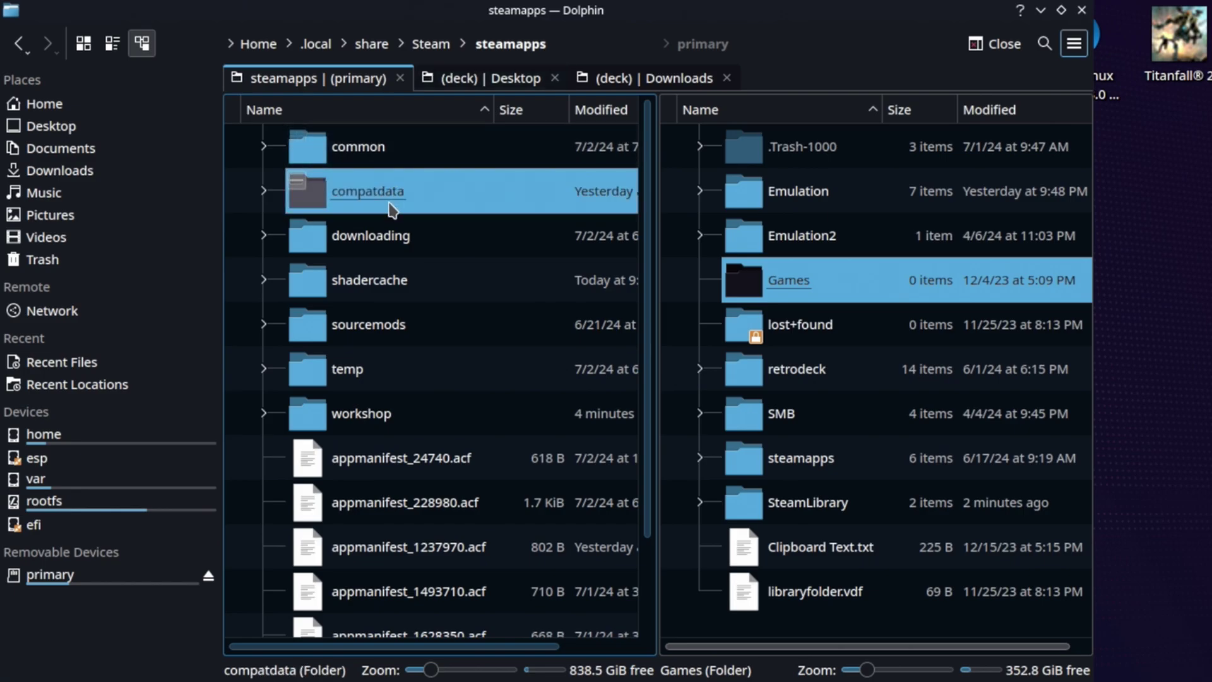
pyautogui.rightClick(391, 210)
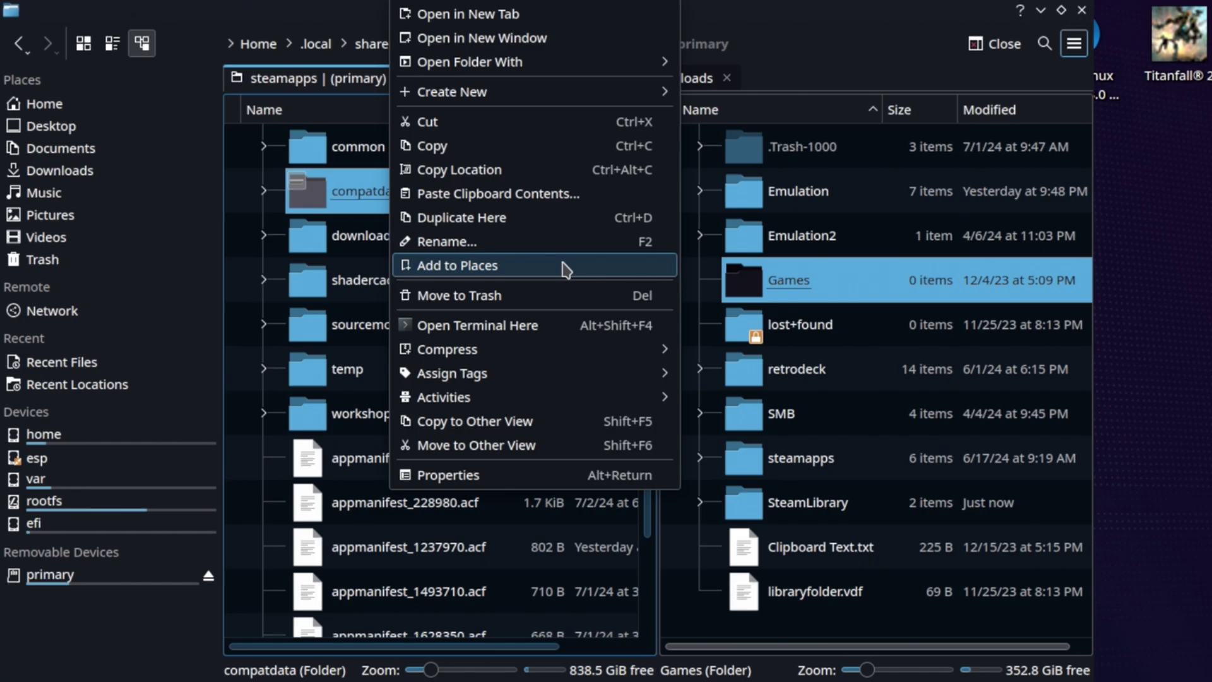
pyautogui.click(460, 268)
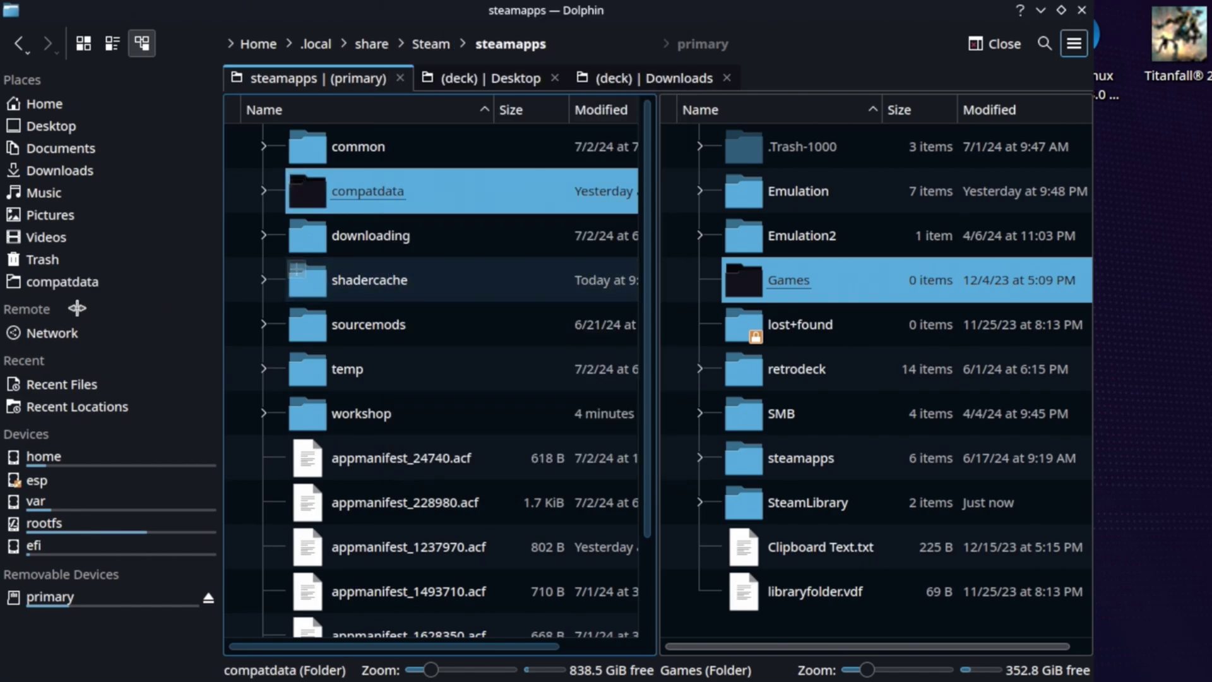
pyautogui.click(63, 282)
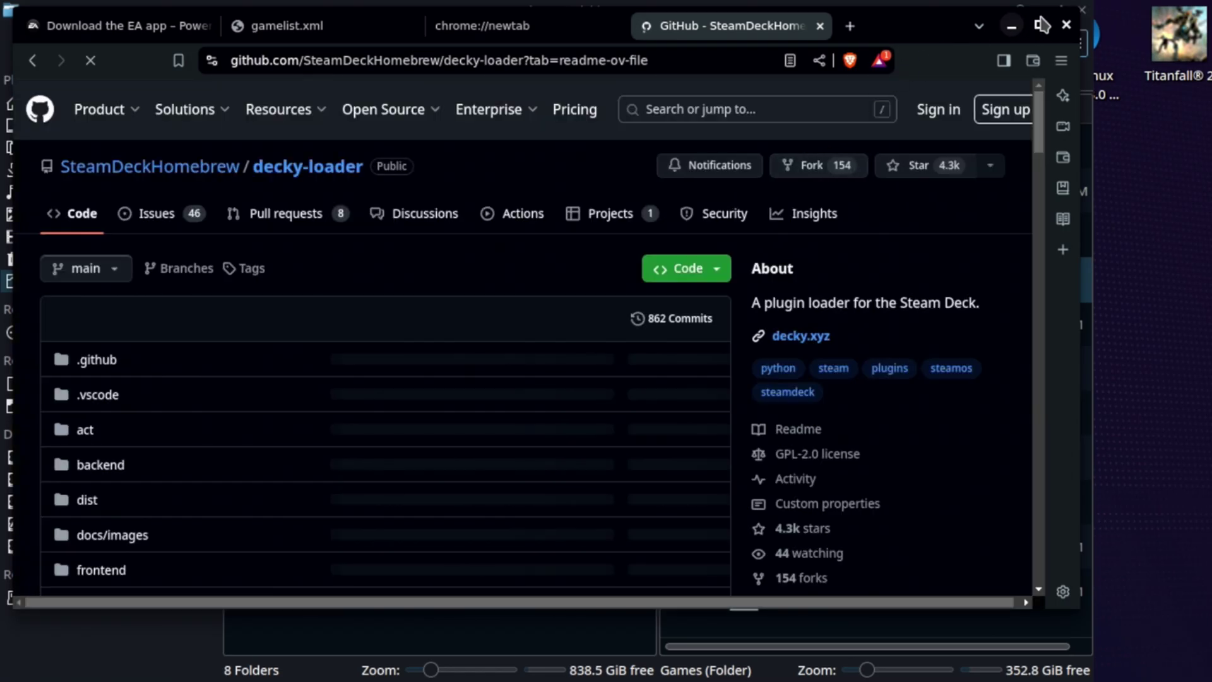
# Maximize Brave, search for 'zenless zero', and open the Zenless Zone Zero Official Site result
pyautogui.click(1042, 25)
pyautogui.click(495, 49)
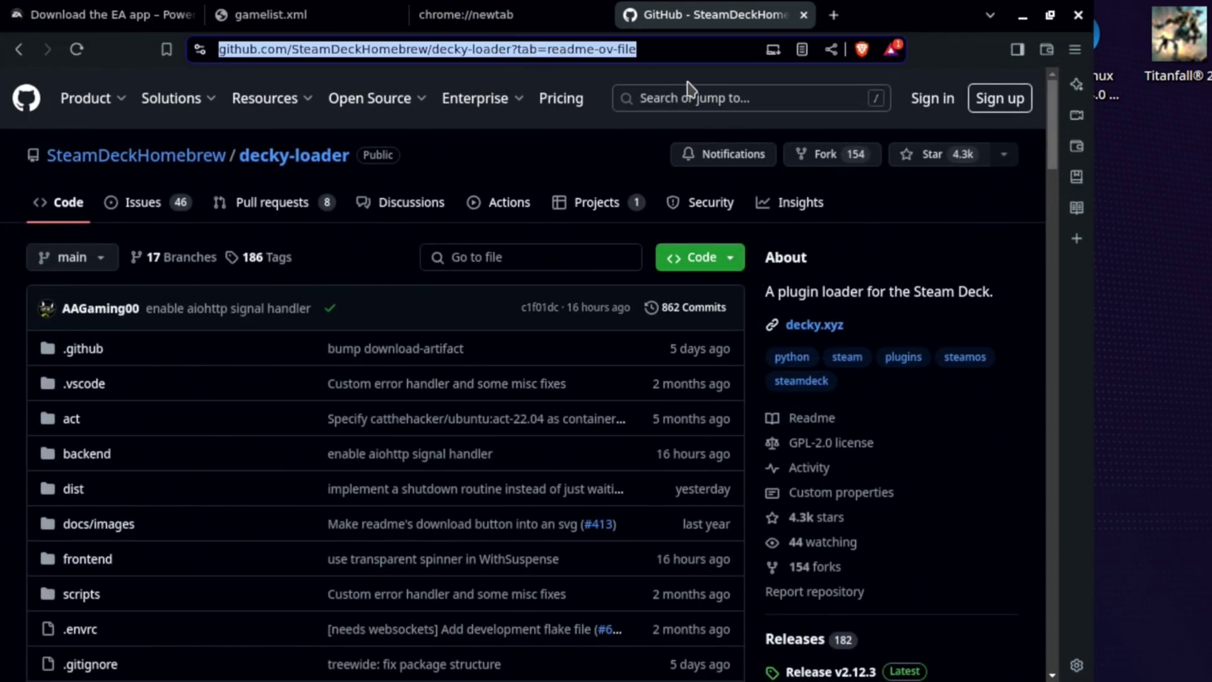
pyautogui.write('zenloes')
pyautogui.press('BackSpace')
pyautogui.press('BackSpace')
pyautogui.press('BackSpace')
pyautogui.press('BackSpace')
pyautogui.write('l')
pyautogui.press('BackSpace')
pyautogui.write('less zero')
pyautogui.press('Return')
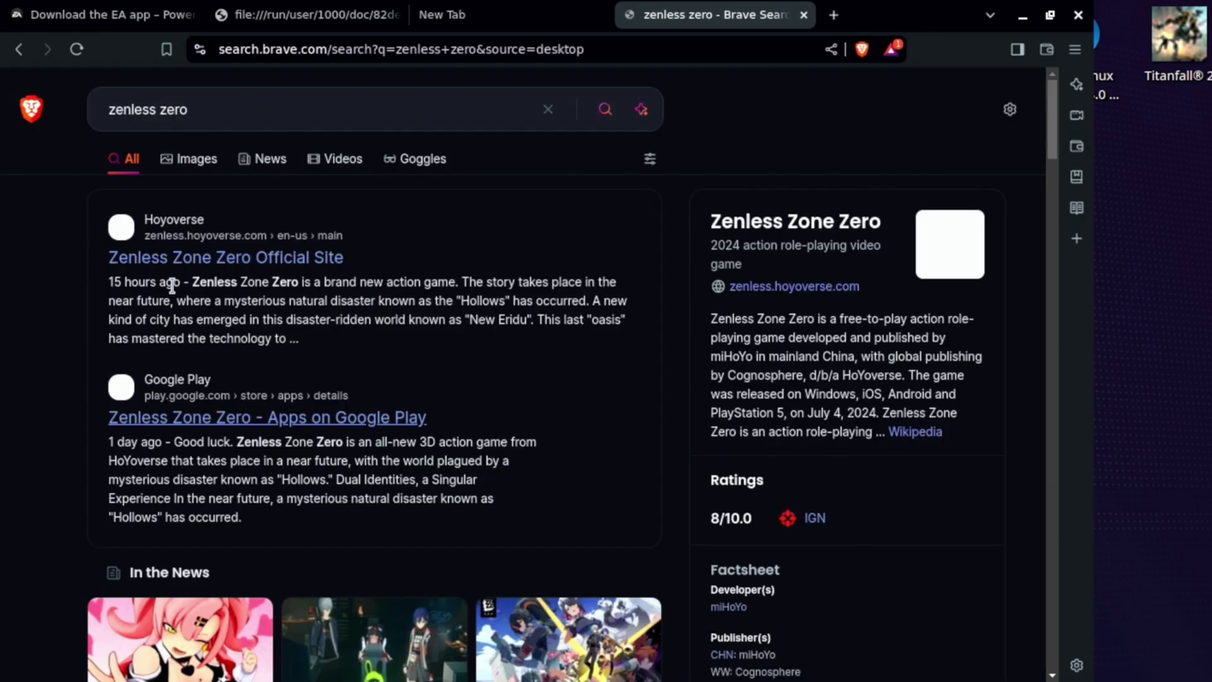
pyautogui.click(220, 258)
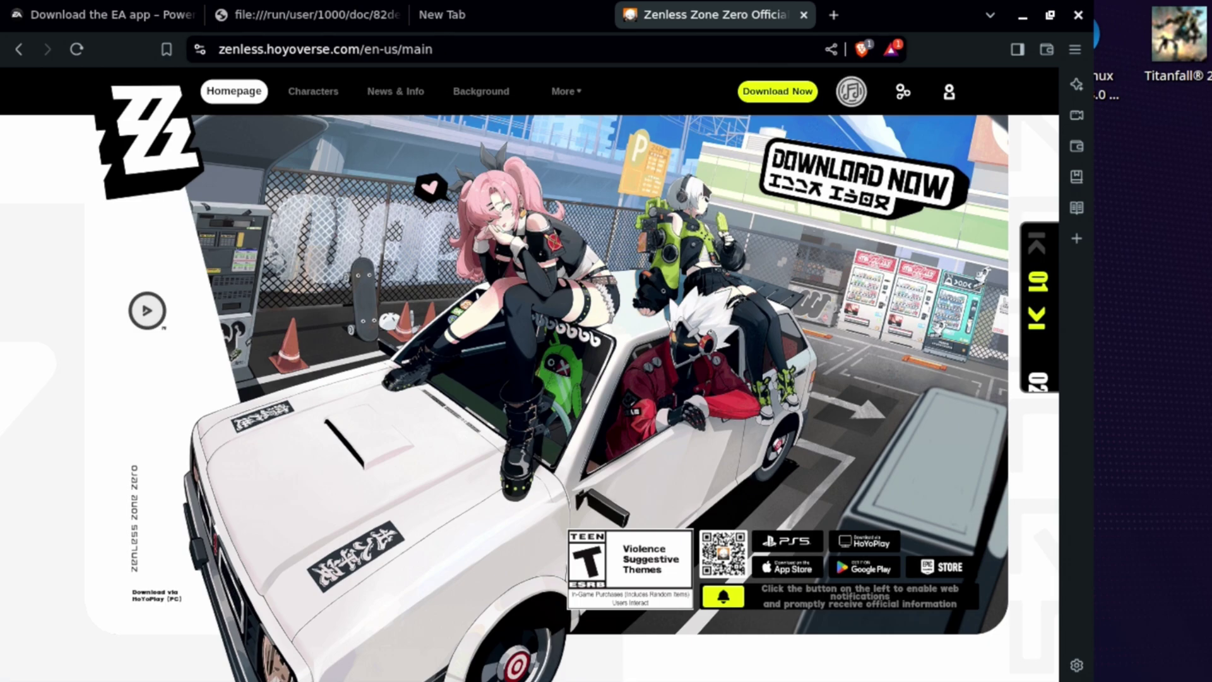
# Save the installer .exe from Download Now into Downloads, then close Brave
pyautogui.click(855, 183)
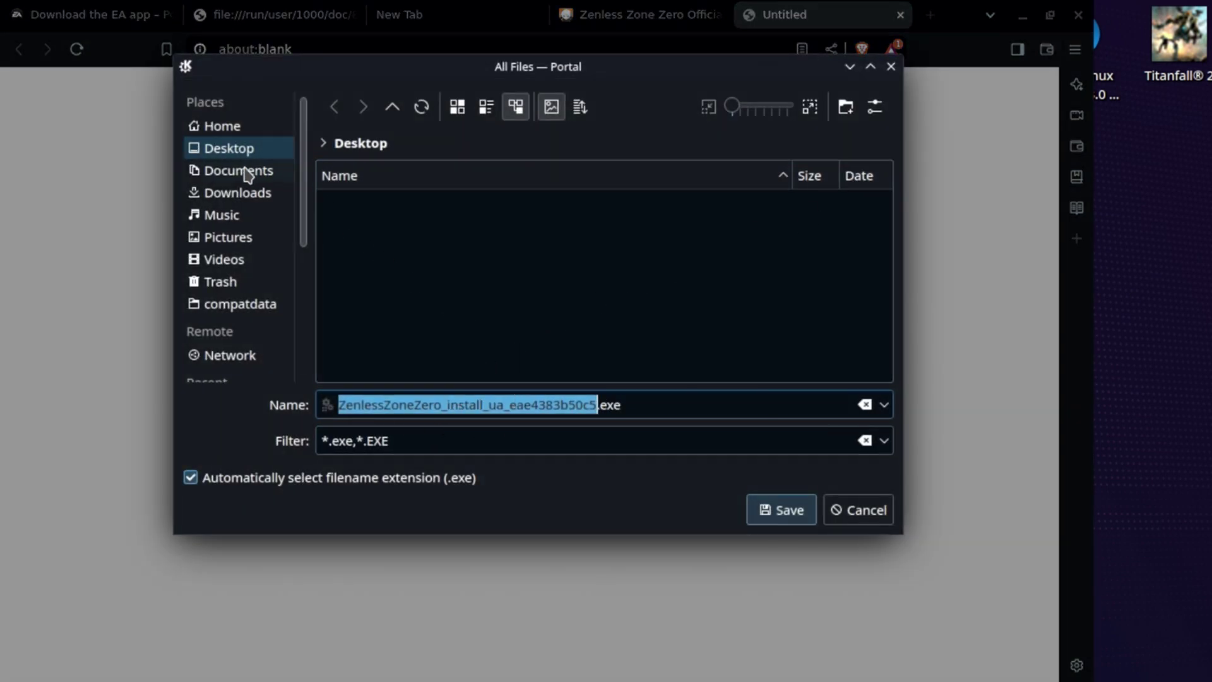
pyautogui.click(224, 195)
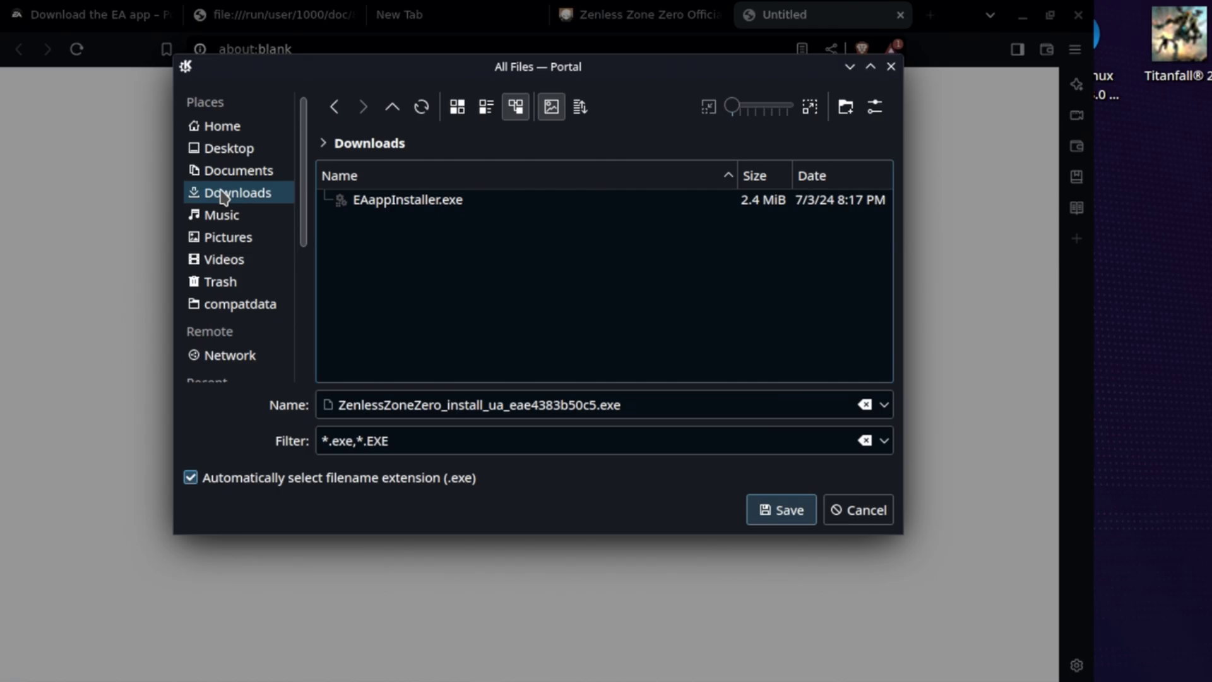
pyautogui.click(780, 512)
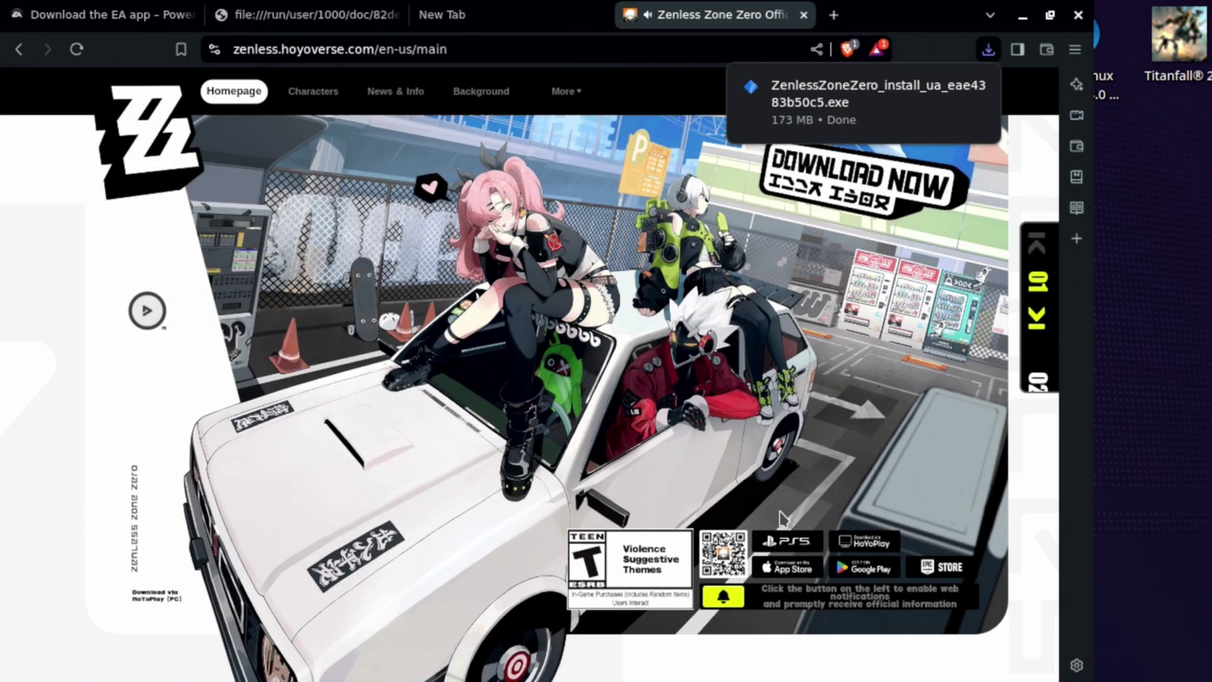
pyautogui.click(1077, 16)
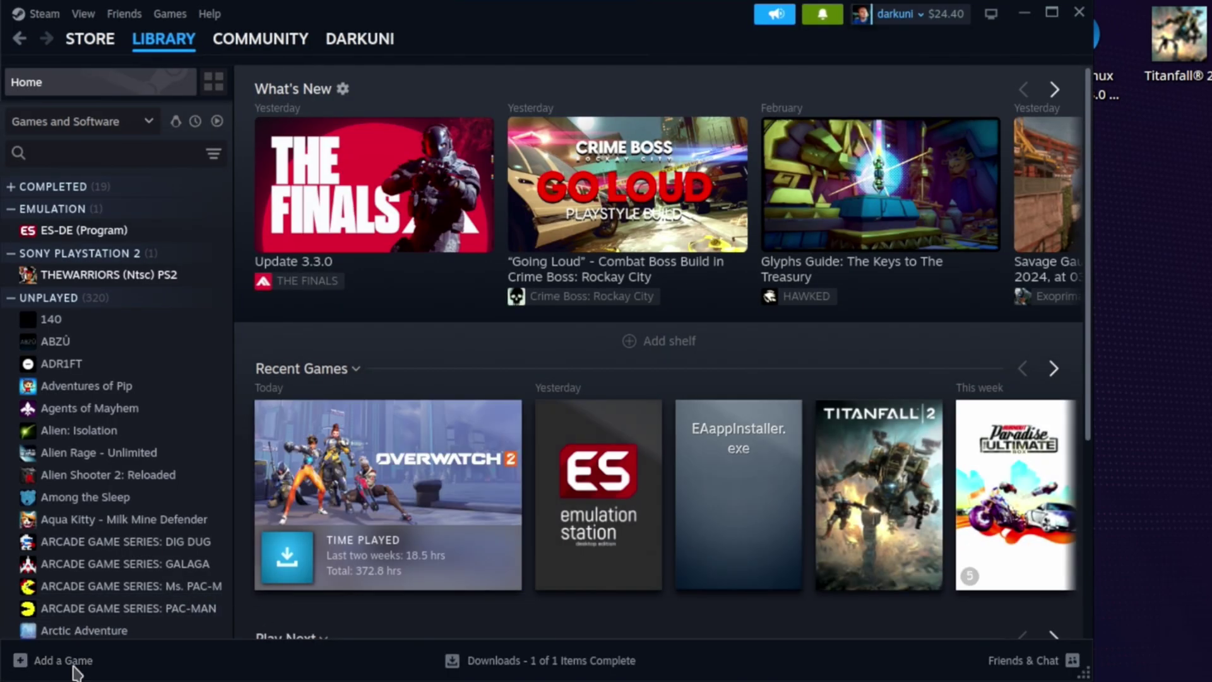
# Add ZenlessZoneZero_install_ua_eae4383b50c5.exe from Downloads as a non-Steam game and open its page
pyautogui.click(76, 672)
pyautogui.click(168, 605)
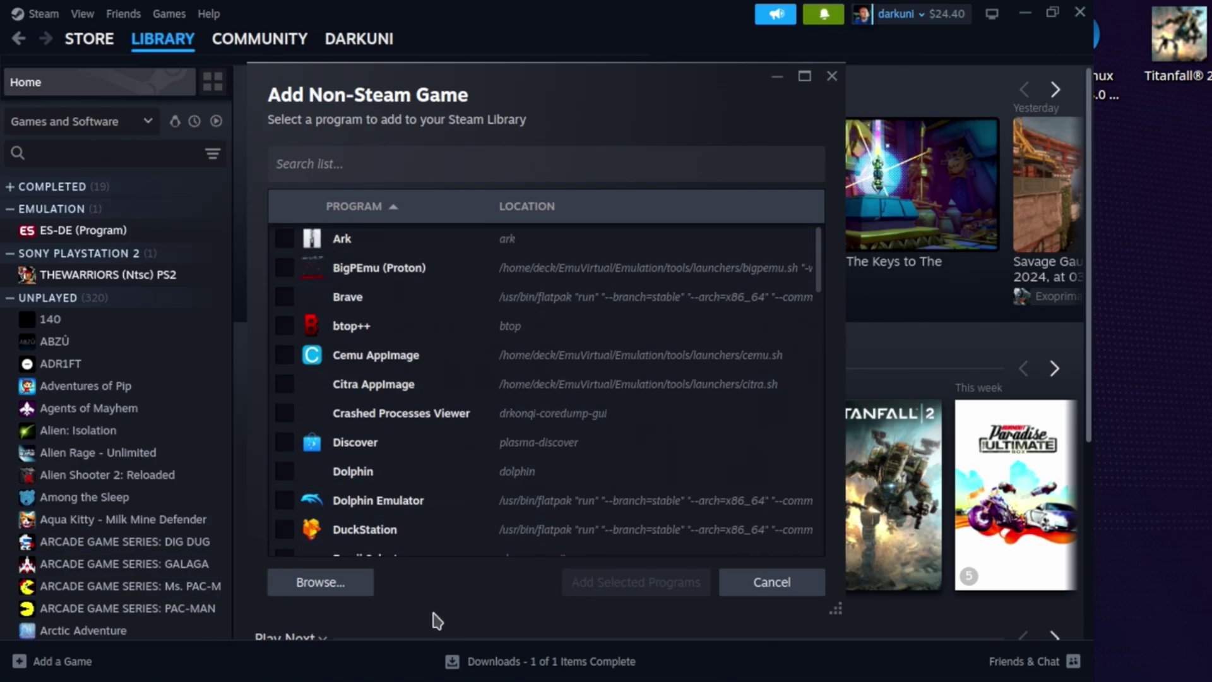
pyautogui.click(360, 594)
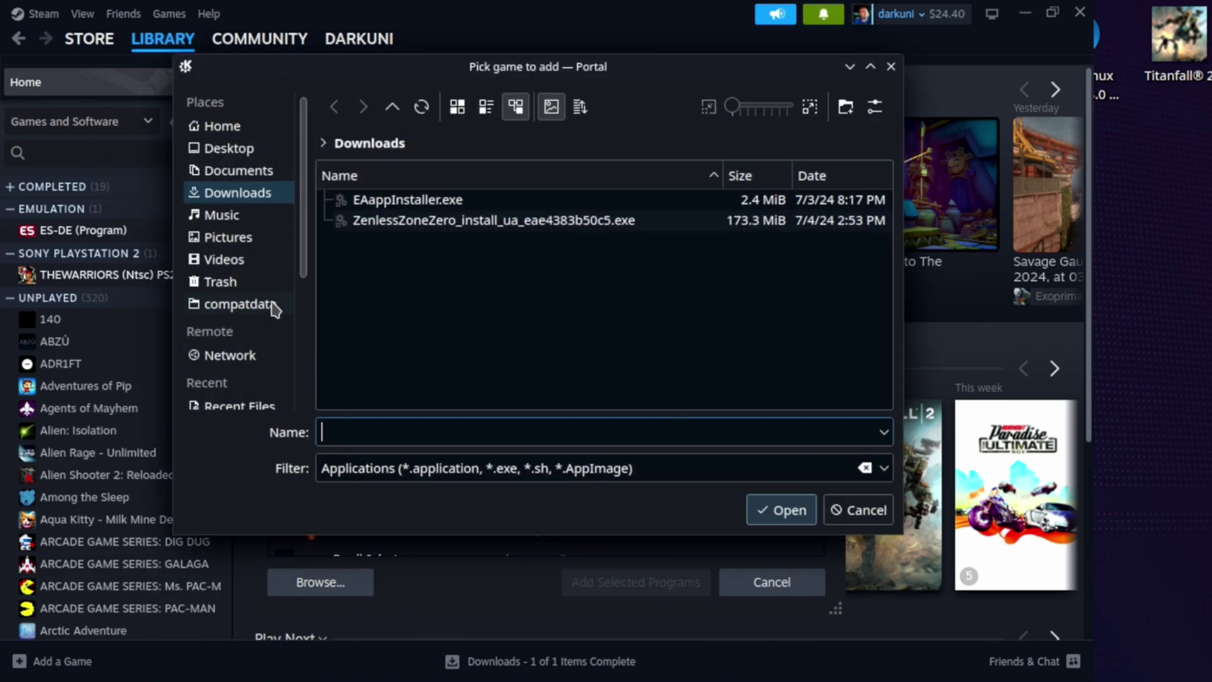
pyautogui.click(372, 225)
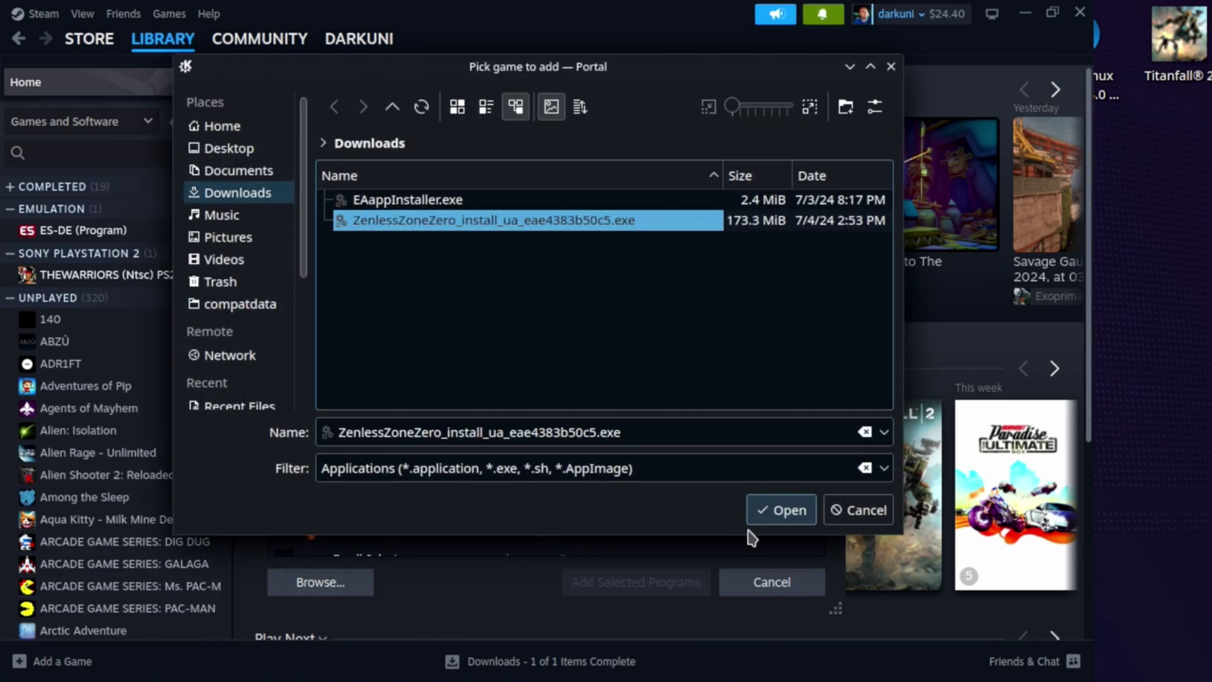
pyautogui.click(780, 510)
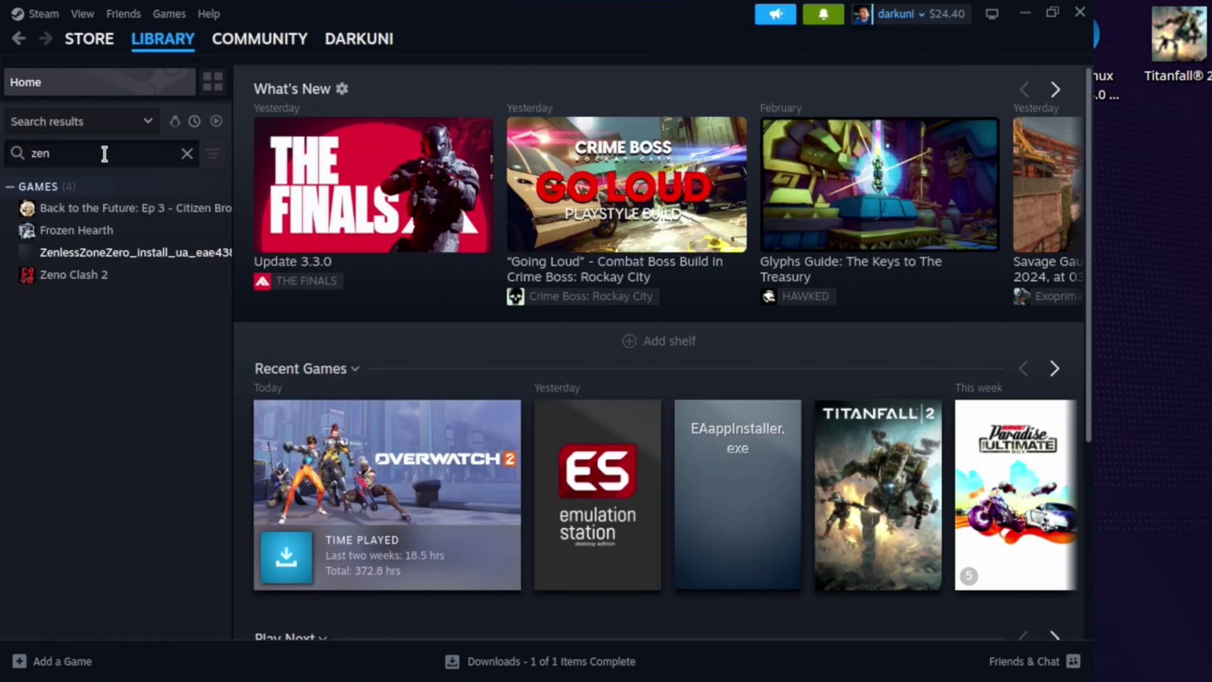
pyautogui.click(98, 252)
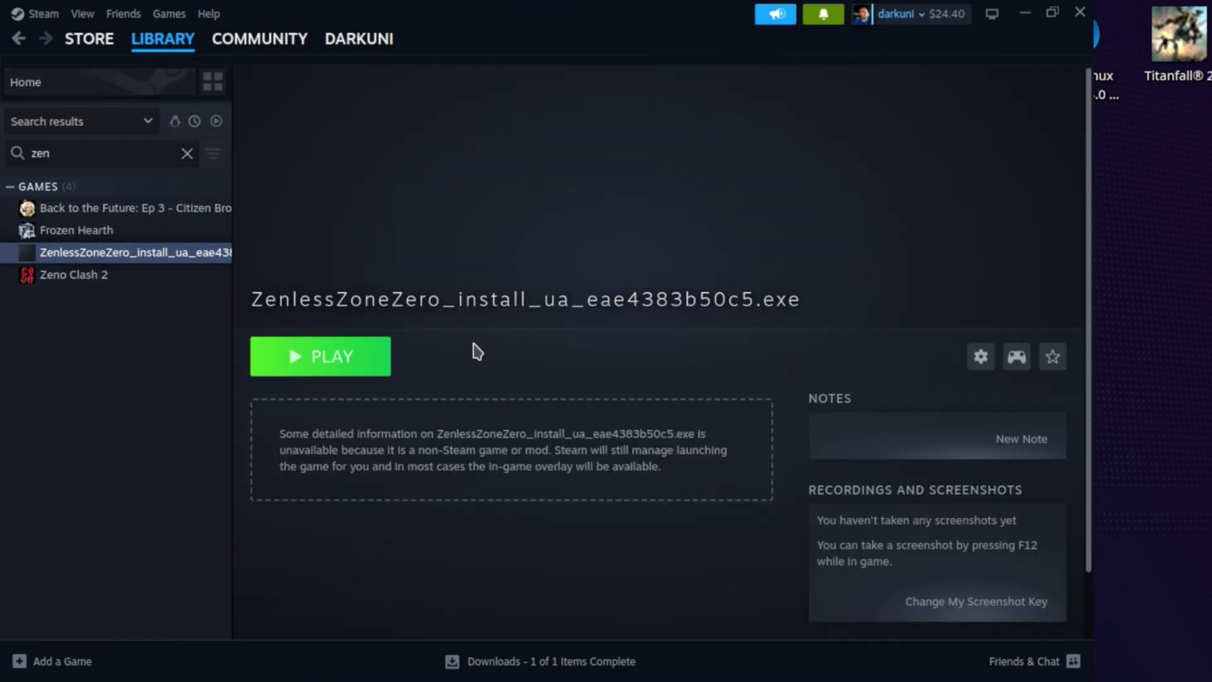
# Force Proton Experimental in the shortcut's Compatibility properties, then launch it with PLAY
pyautogui.click(983, 361)
pyautogui.moveTo(1029, 447)
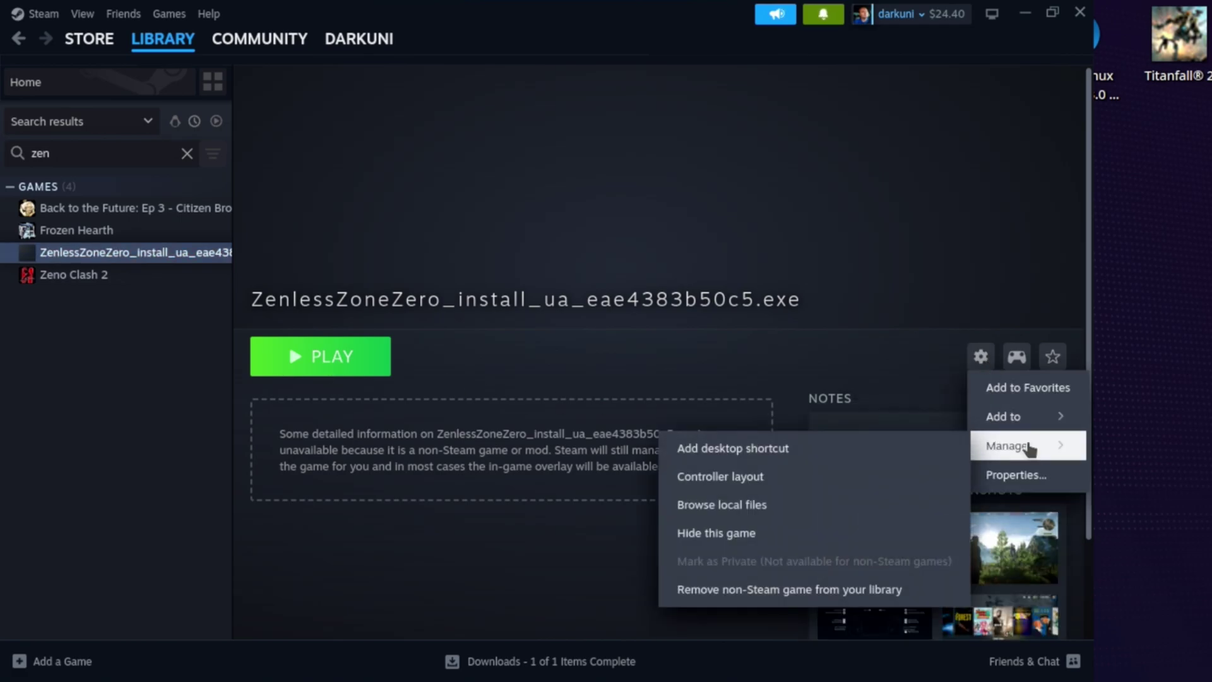
pyautogui.click(1028, 481)
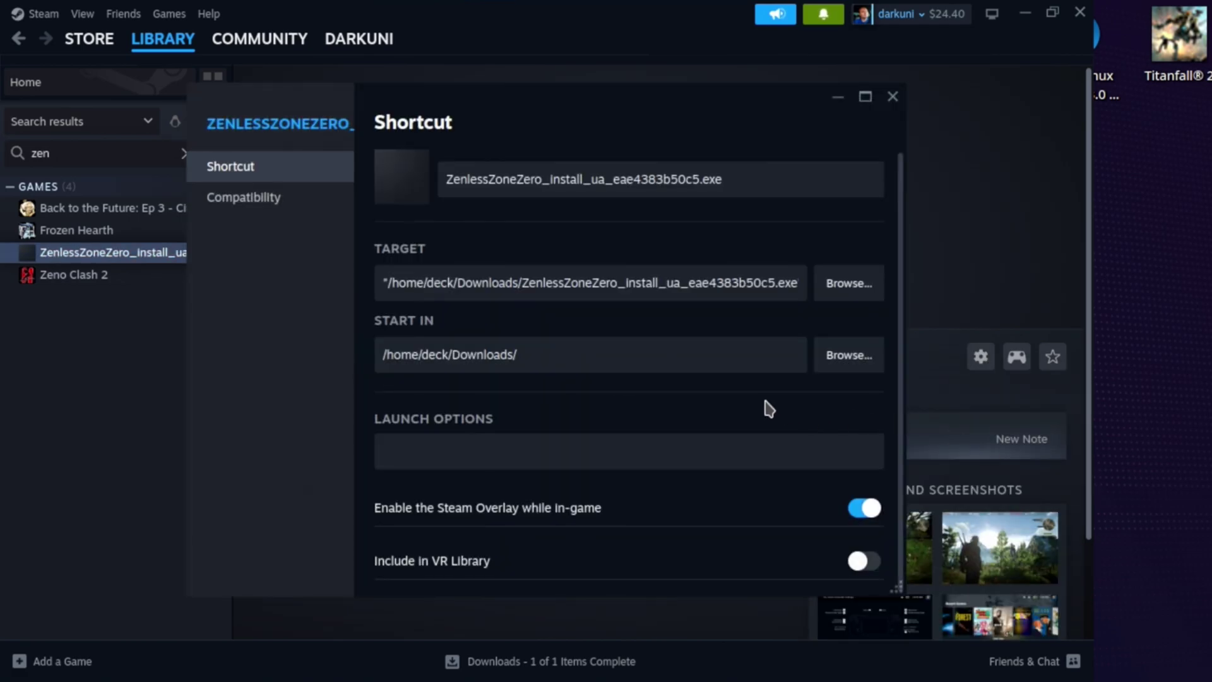
pyautogui.click(260, 201)
pyautogui.click(452, 166)
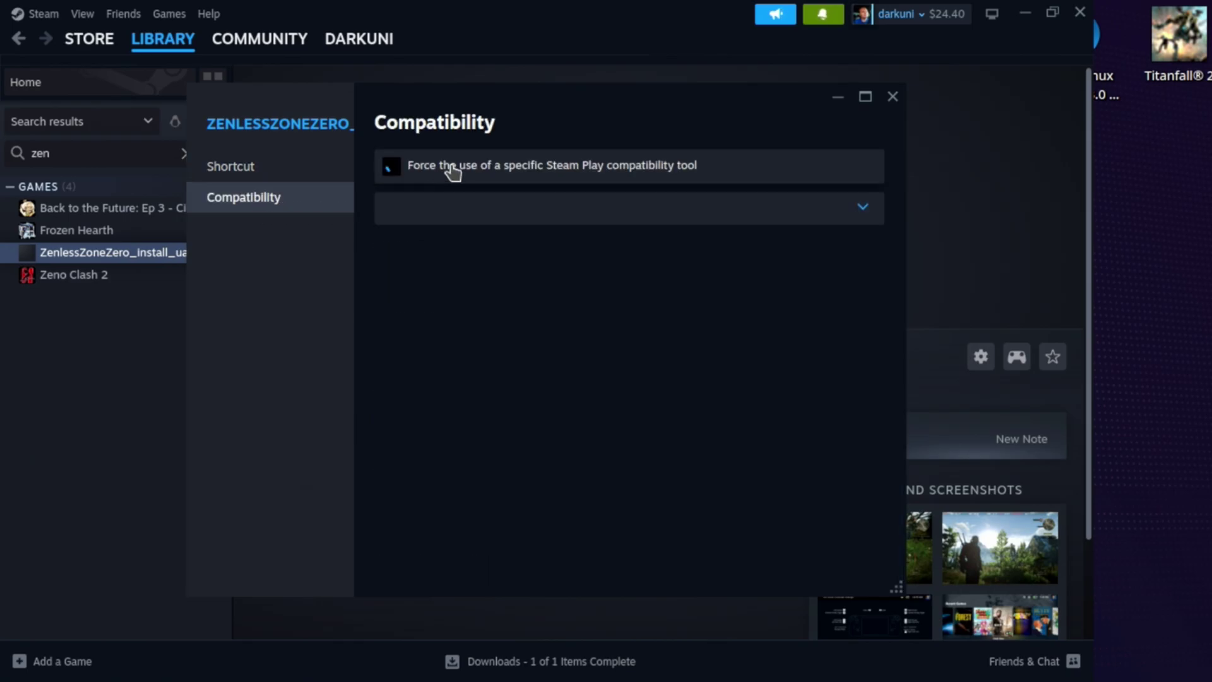
pyautogui.click(503, 214)
pyautogui.click(486, 277)
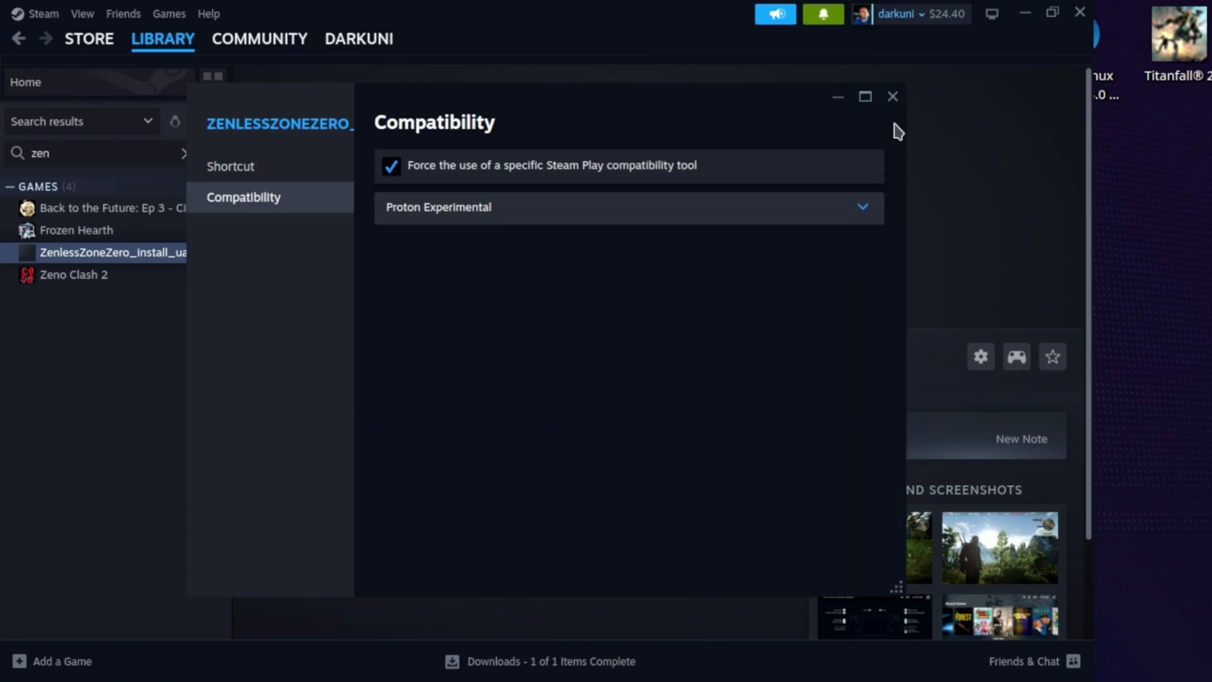
pyautogui.click(893, 98)
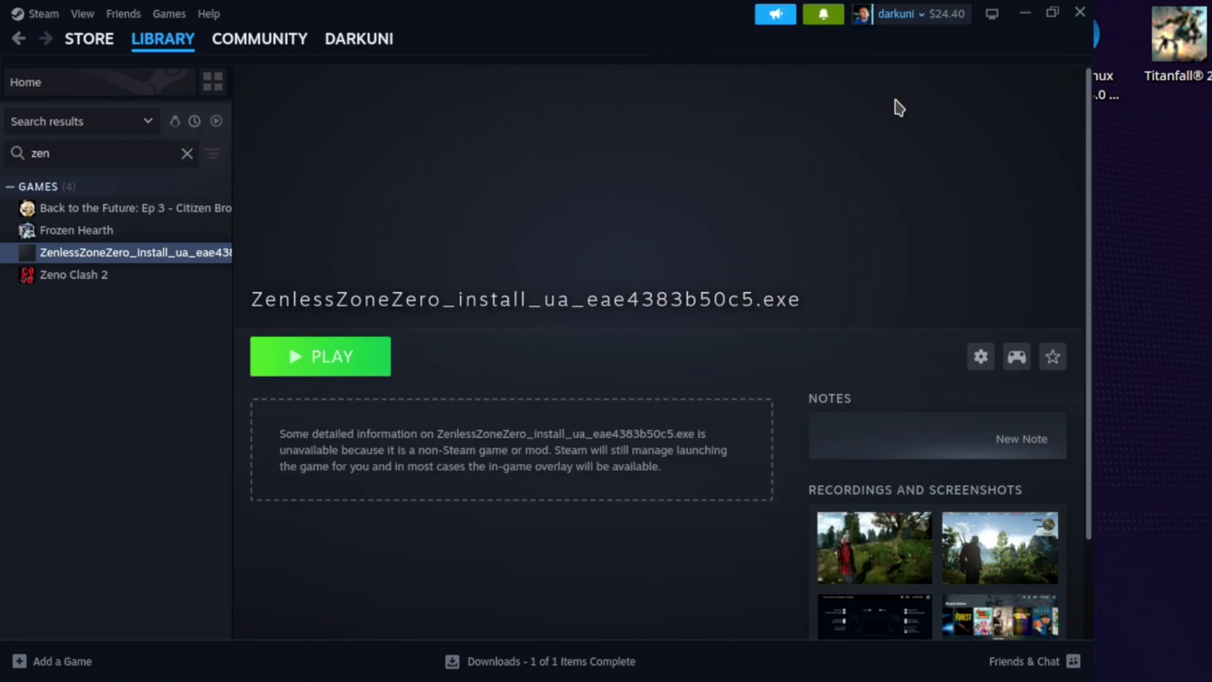
pyautogui.click(347, 370)
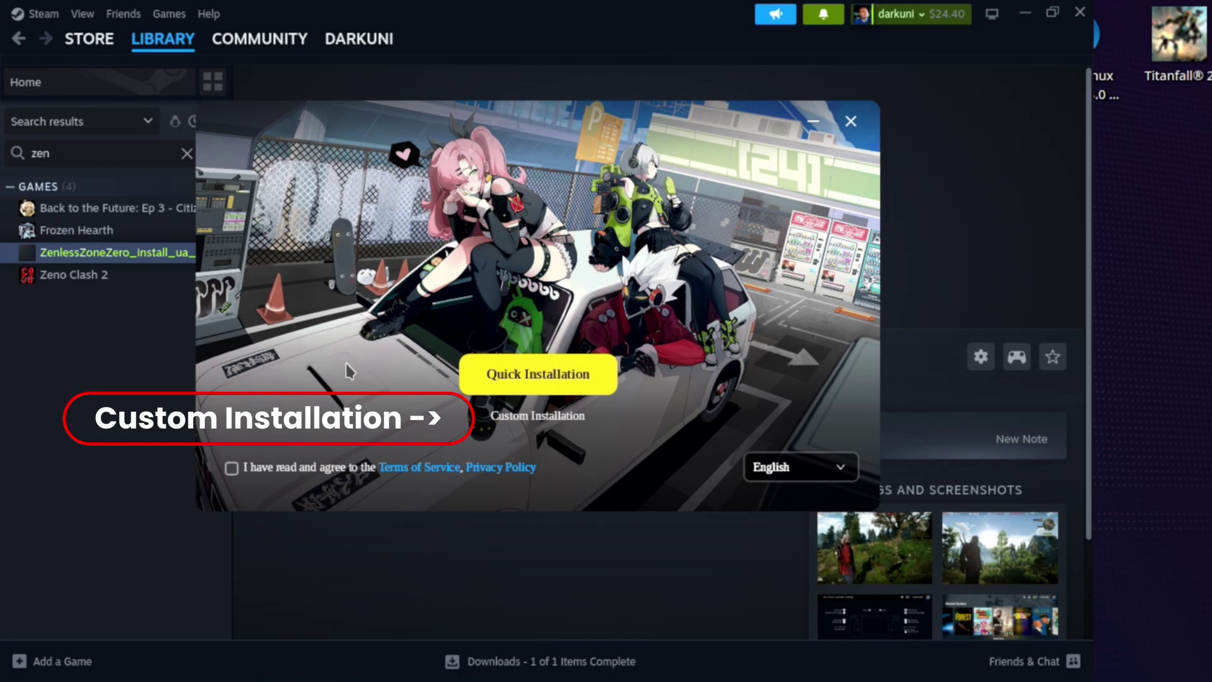
# Choose Custom Installation in the HoYoPlay installer, then bring Dolphin to the front
pyautogui.click(520, 417)
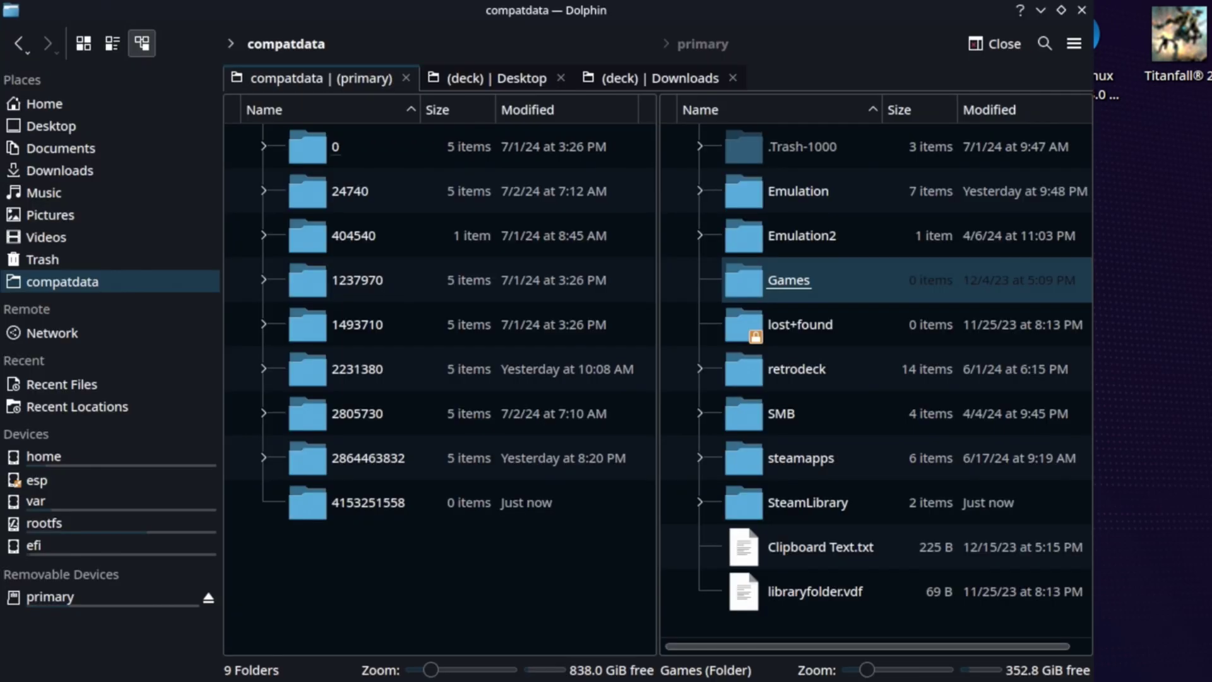
pyautogui.click(346, 552)
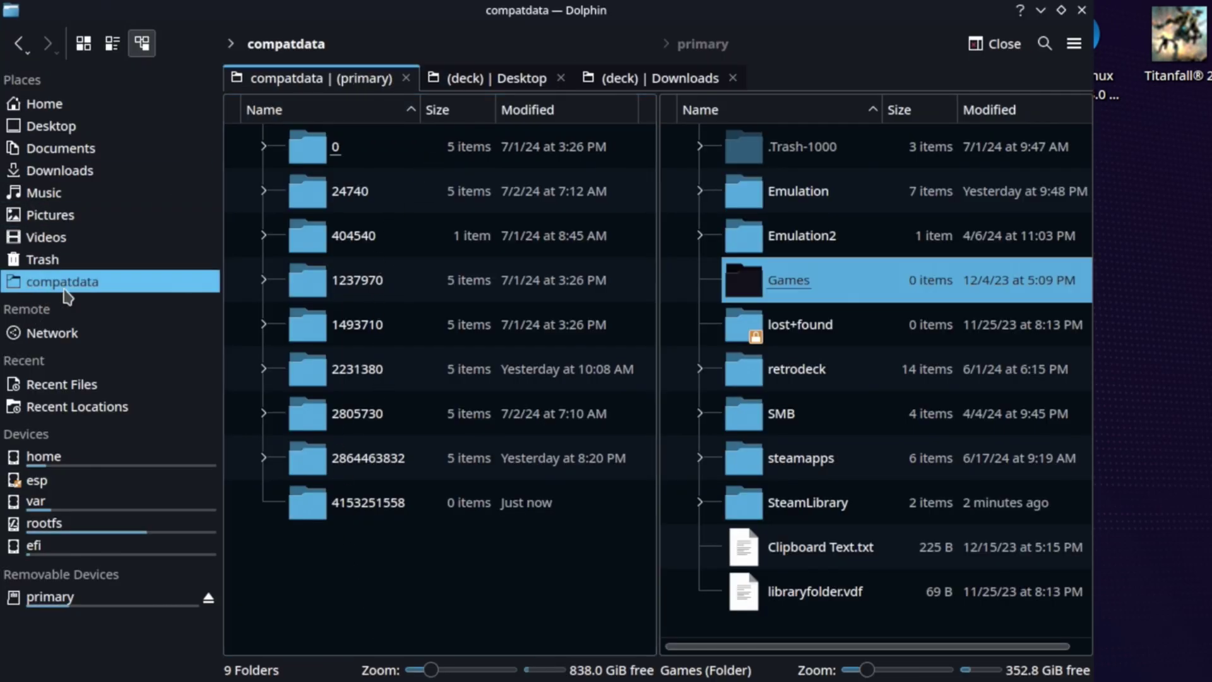
pyautogui.click(428, 548)
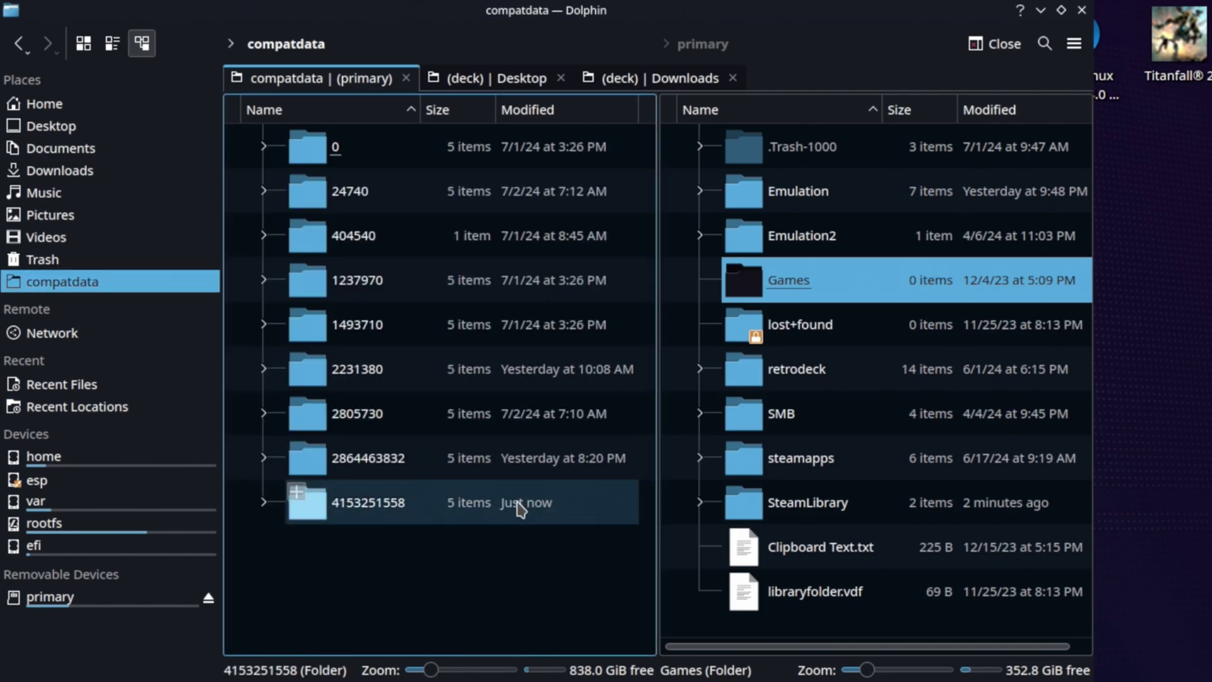
pyautogui.doubleClick(395, 514)
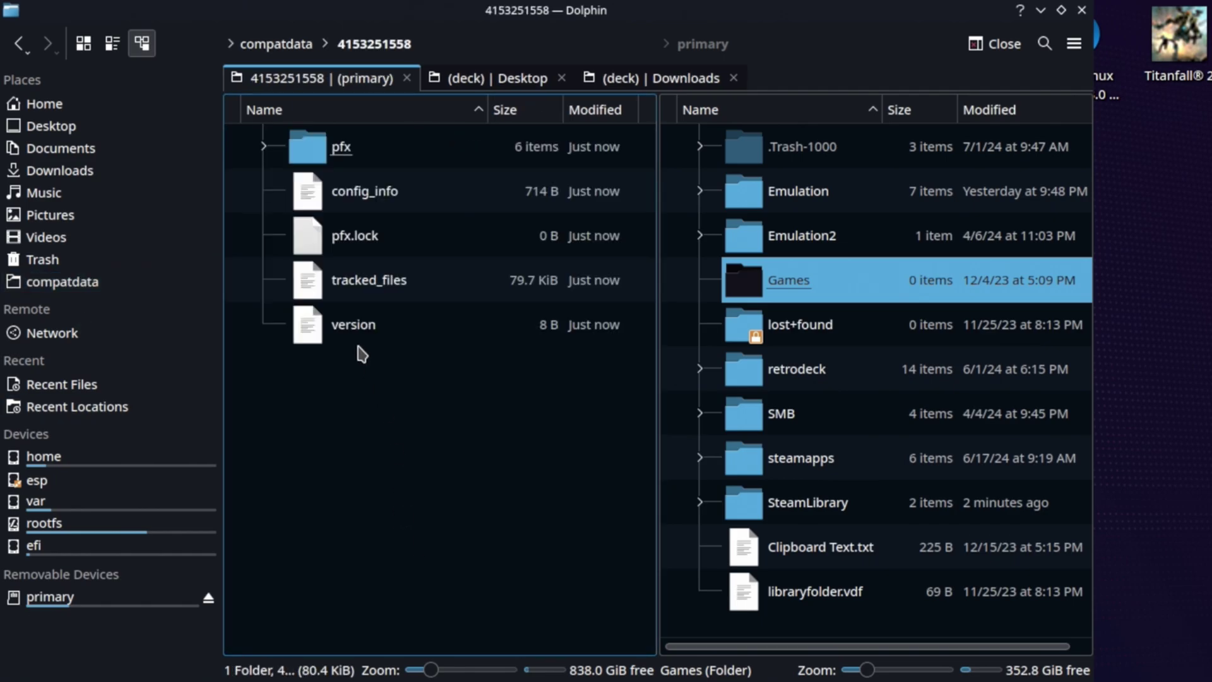
pyautogui.doubleClick(353, 154)
pyautogui.doubleClick(350, 209)
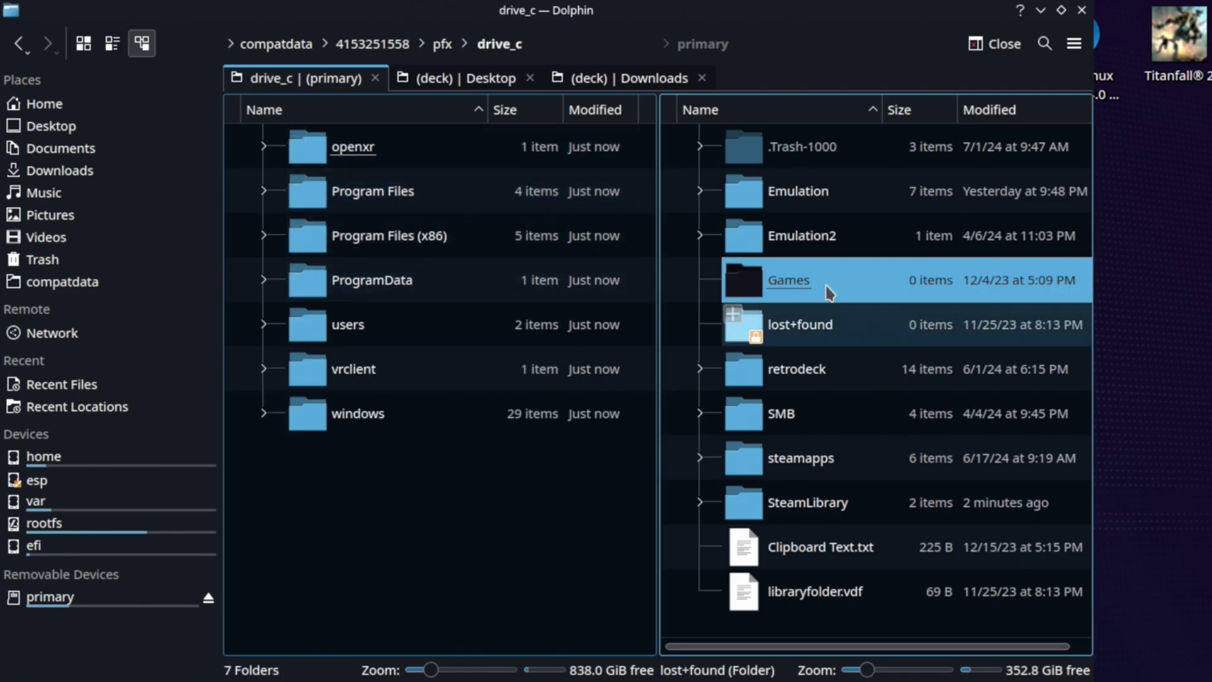
# Drag the primary drive's Games folder onto drive_c and create a link there
pyautogui.click(852, 243)
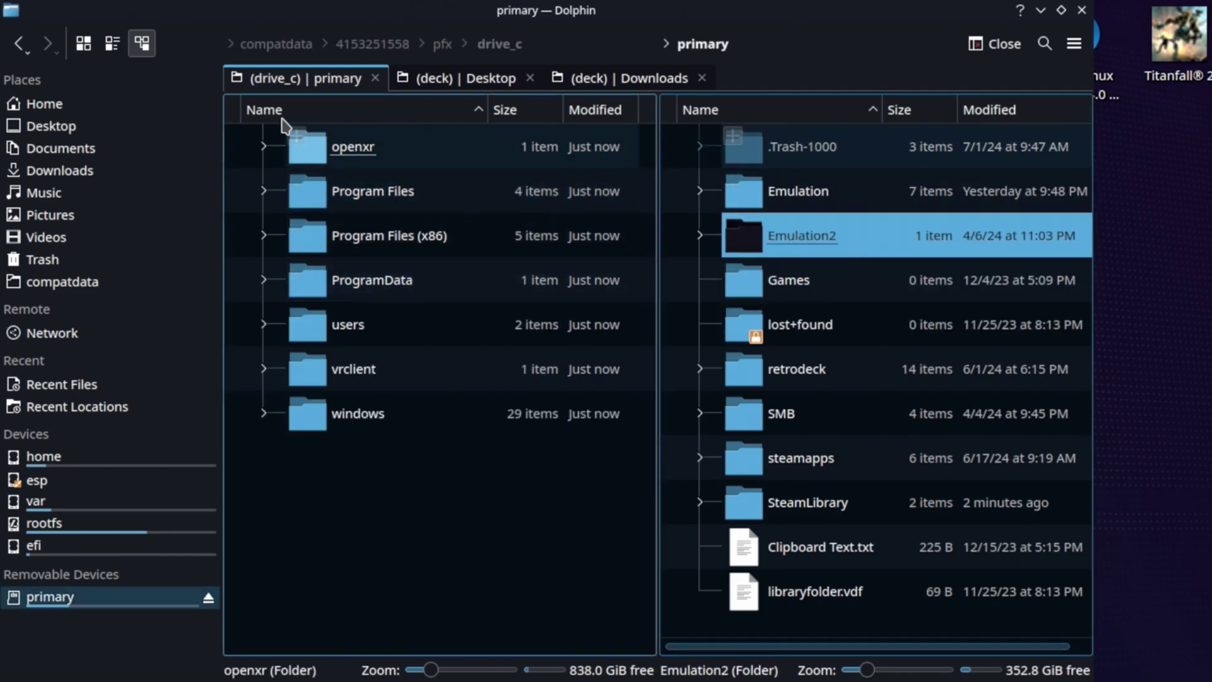
pyautogui.click(53, 104)
pyautogui.scroll(-5, 812, 406)
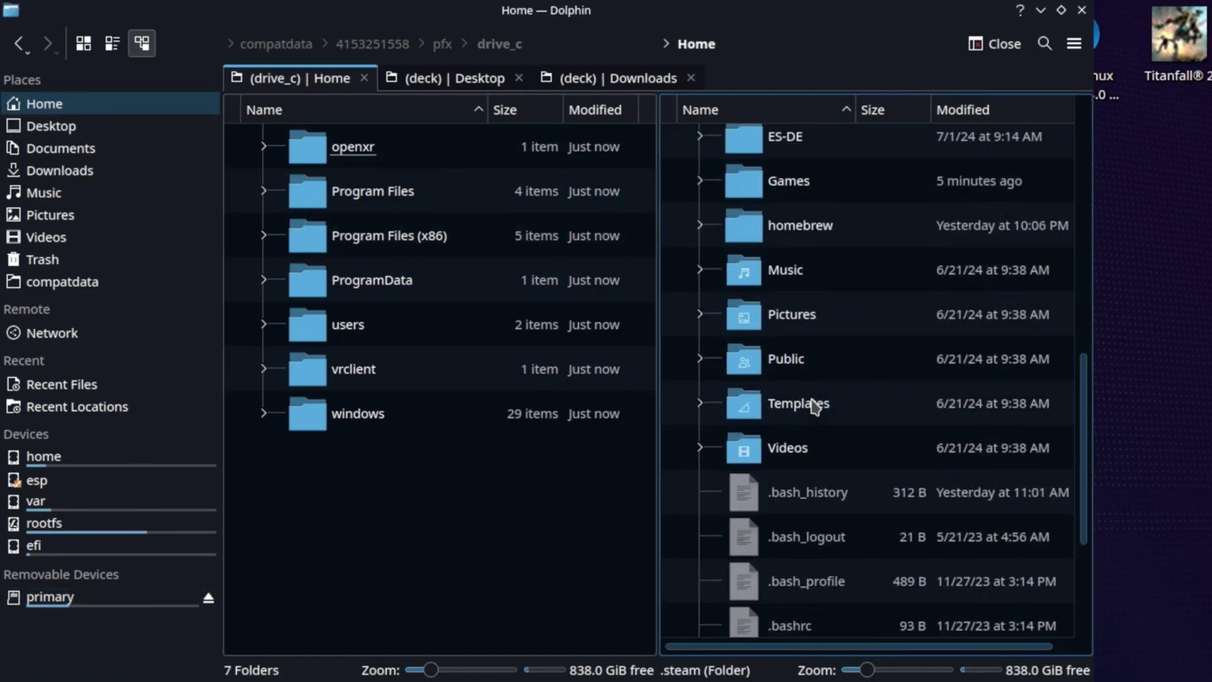
pyautogui.click(810, 184)
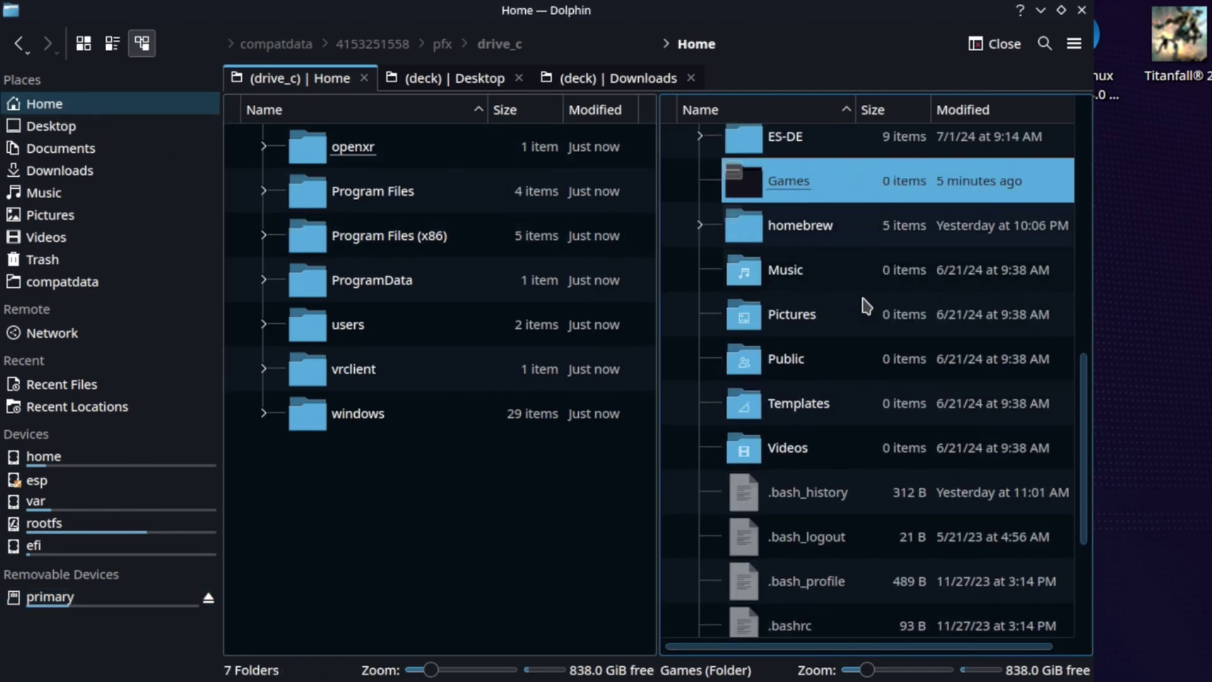
pyautogui.click(95, 597)
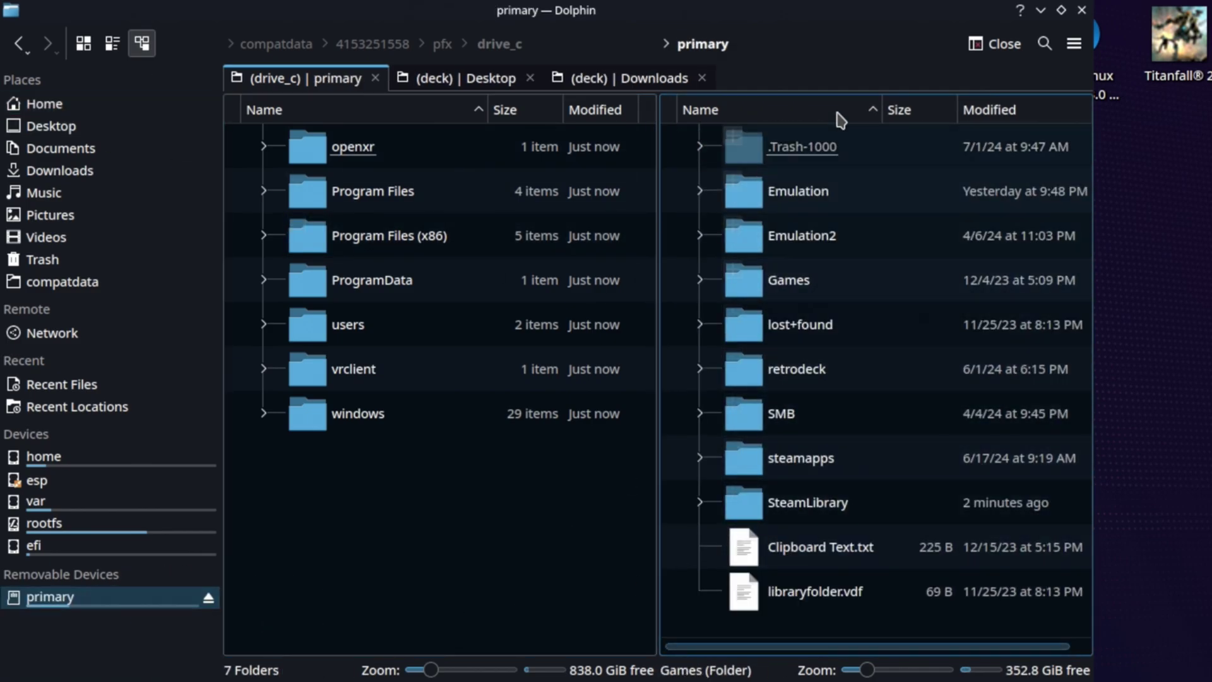
pyautogui.click(787, 282)
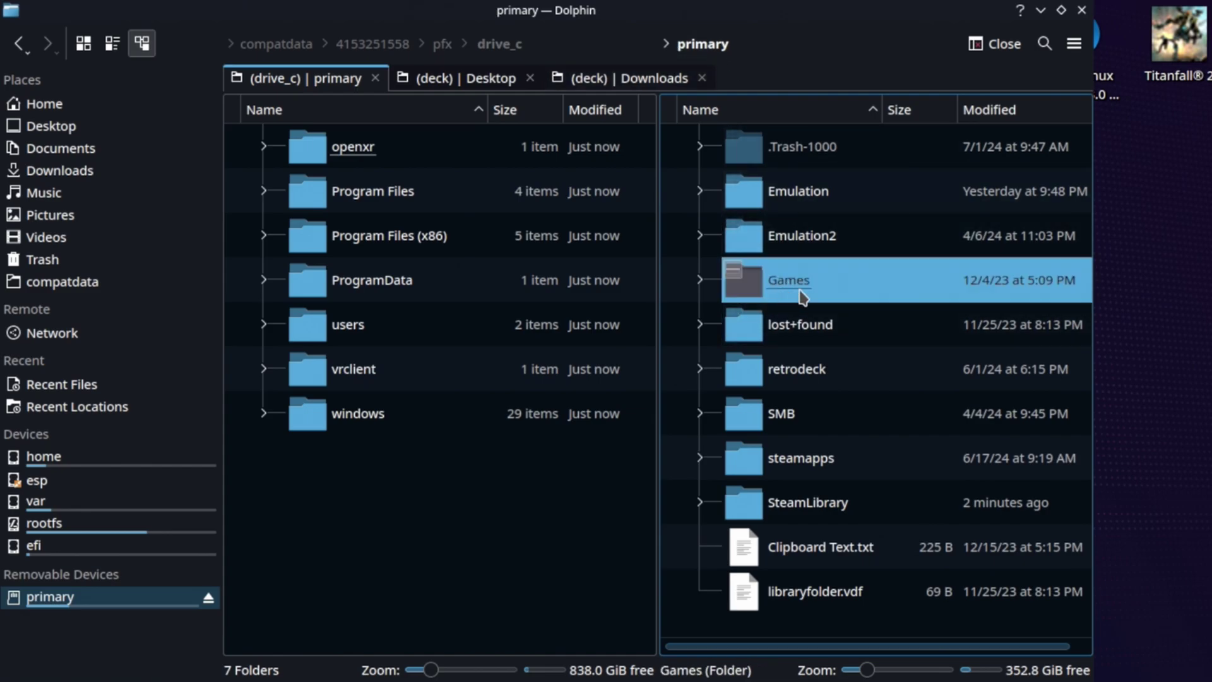
pyautogui.moveTo(801, 297); pyautogui.dragTo(339, 527)
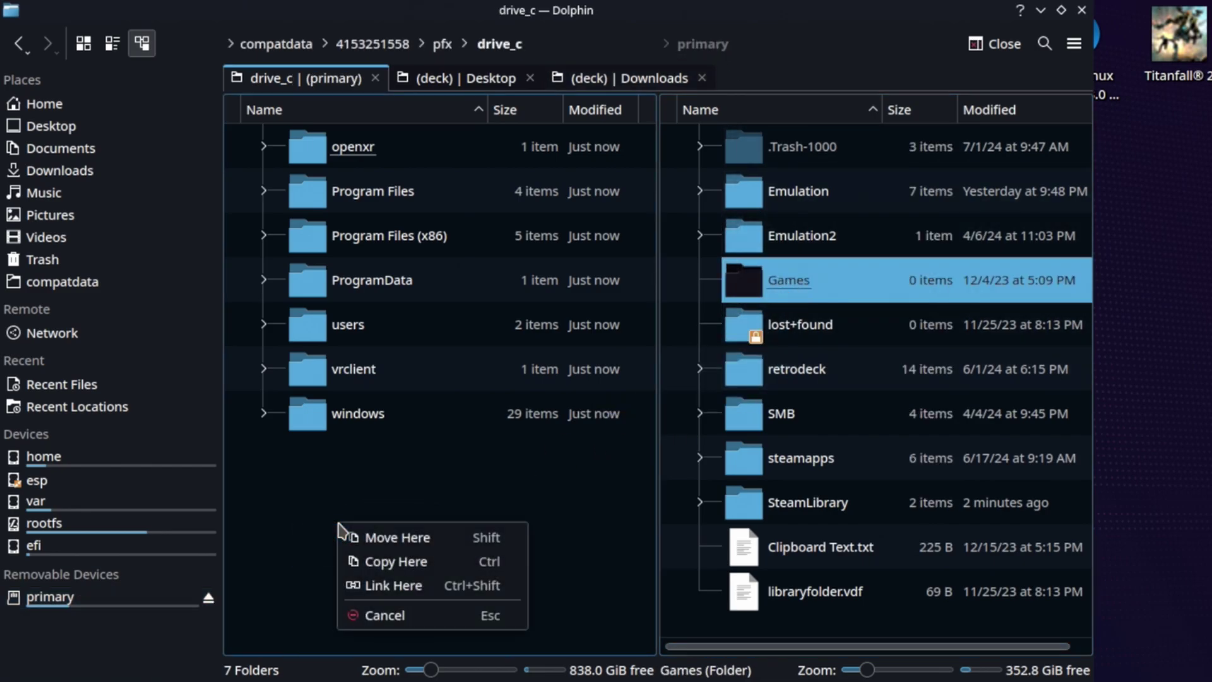
pyautogui.click(410, 588)
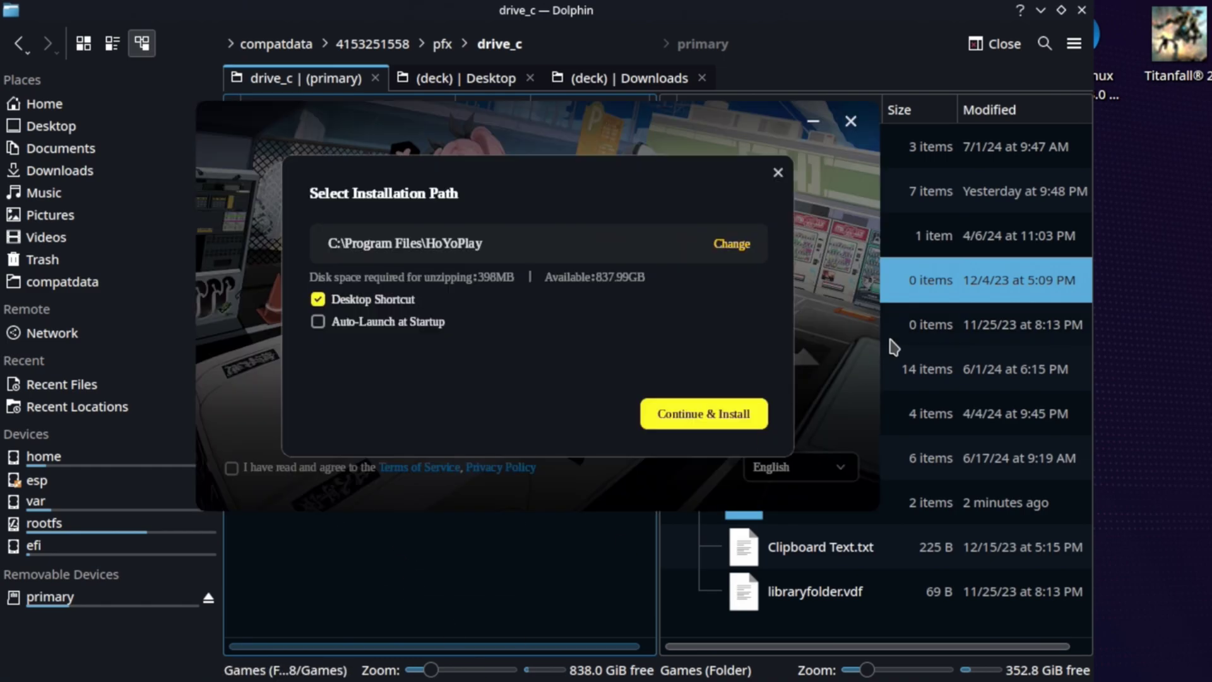
# Set the HoYoPlay installation folder to C:\Games
pyautogui.click(735, 245)
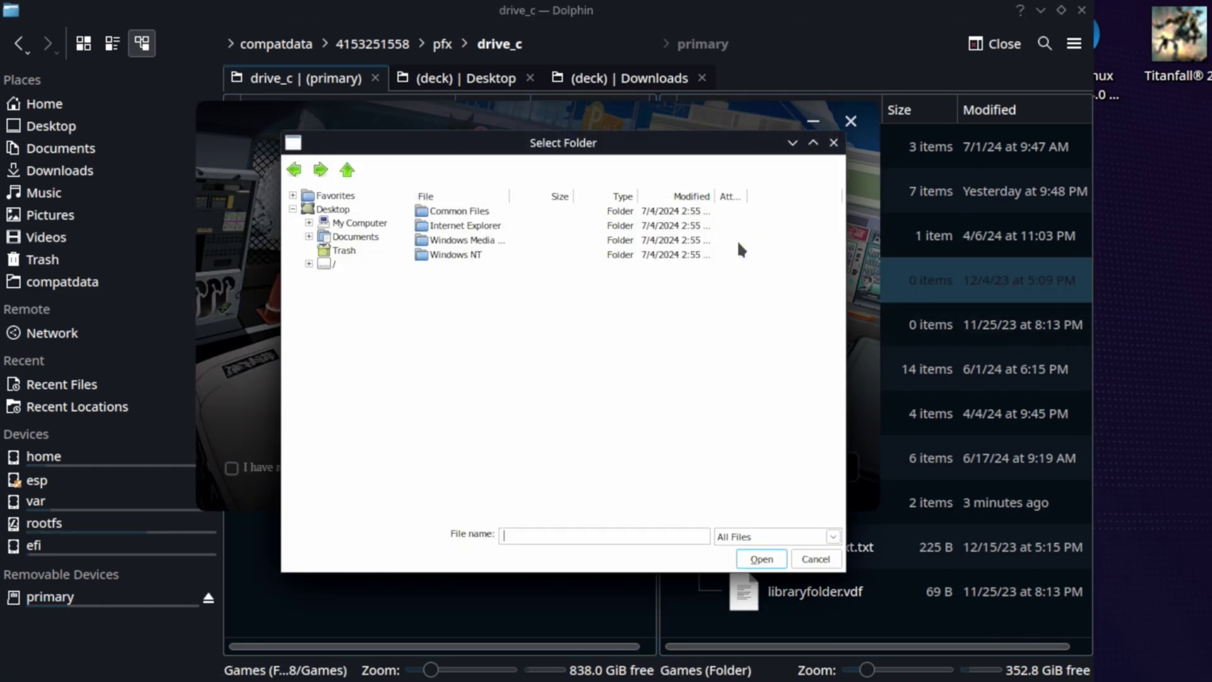
pyautogui.click(356, 223)
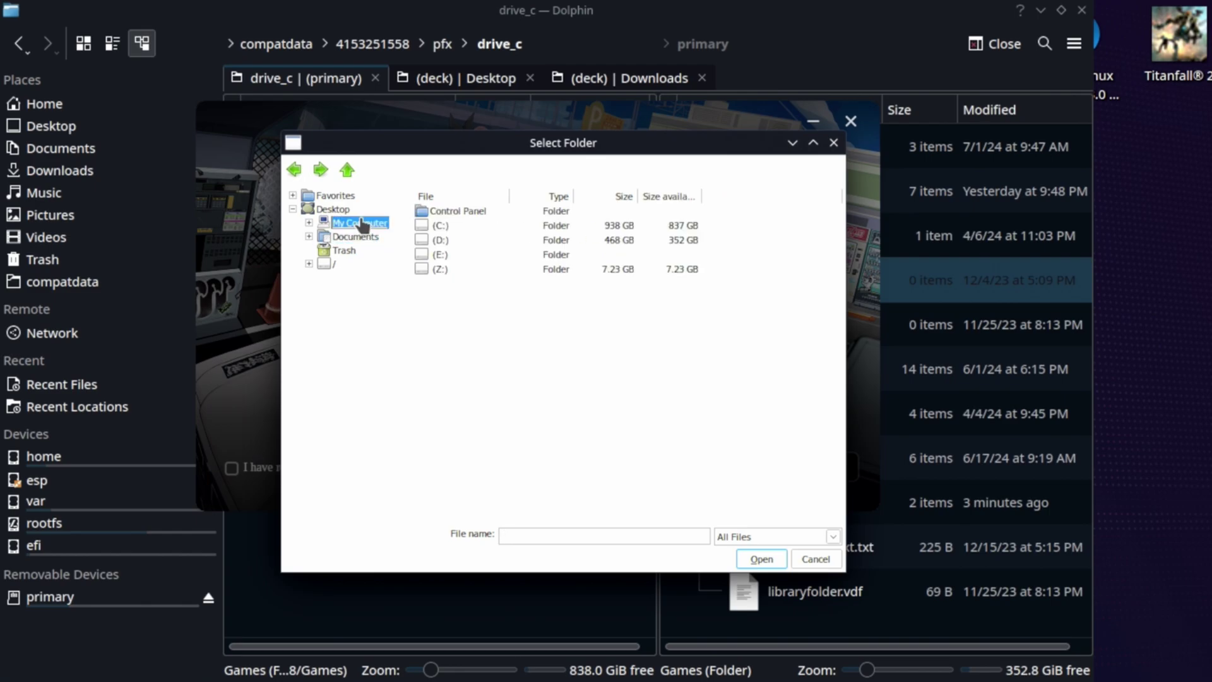
pyautogui.doubleClick(438, 221)
pyautogui.doubleClick(438, 212)
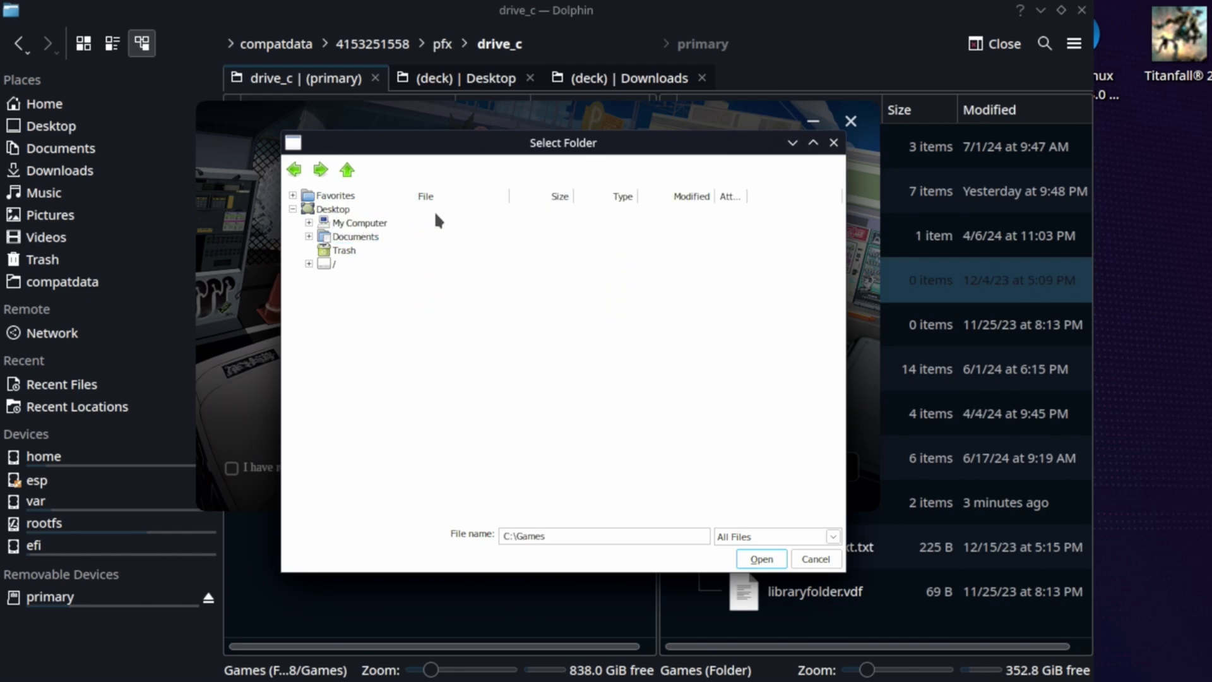
pyautogui.click(781, 564)
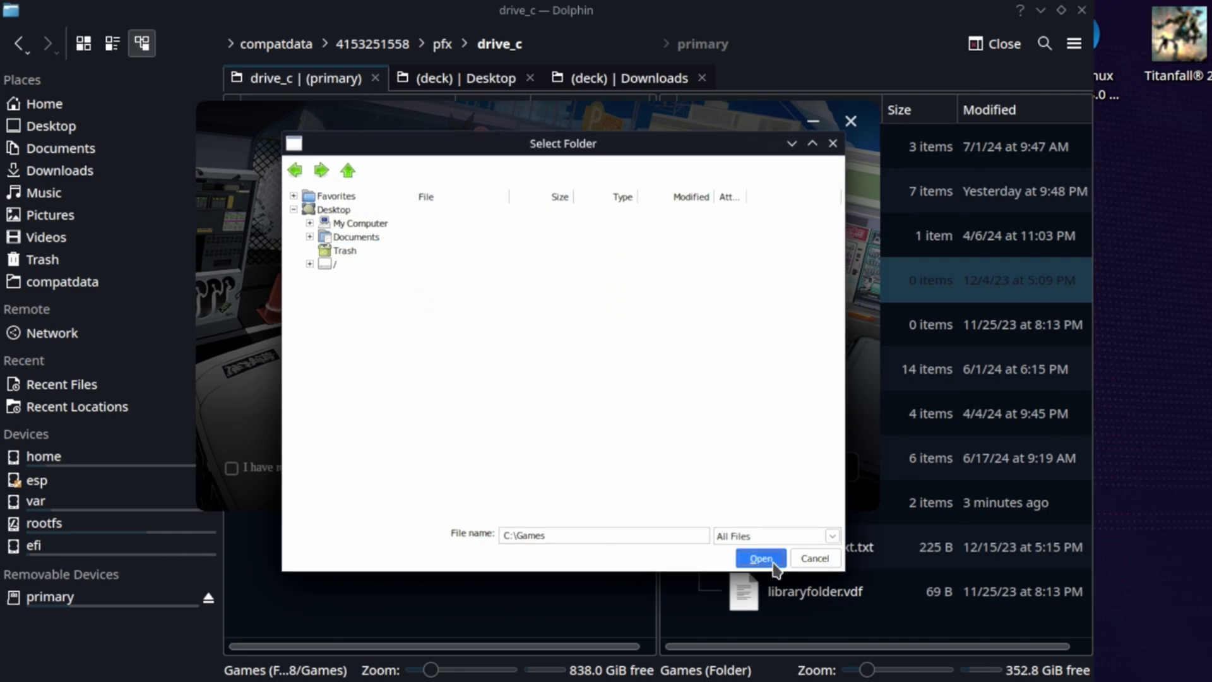
# Disable the desktop shortcut and auto-launch, then start the HoYoPlay installation
pyautogui.click(379, 299)
pyautogui.click(396, 331)
pyautogui.click(470, 345)
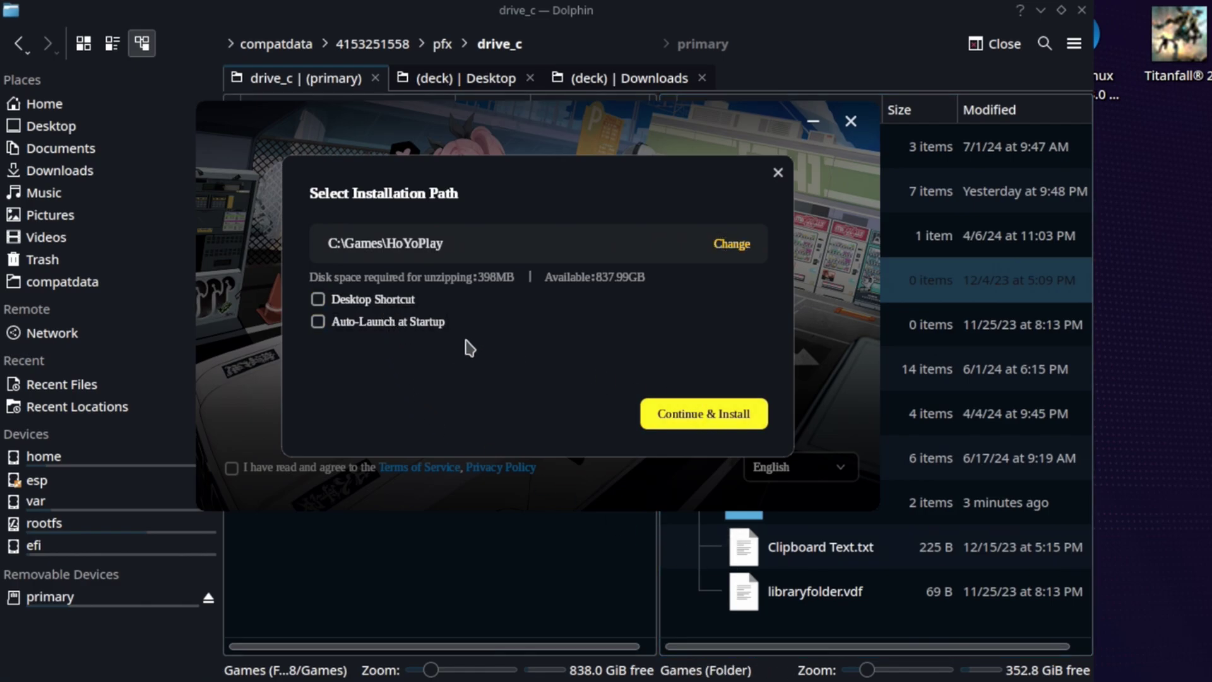
pyautogui.click(694, 414)
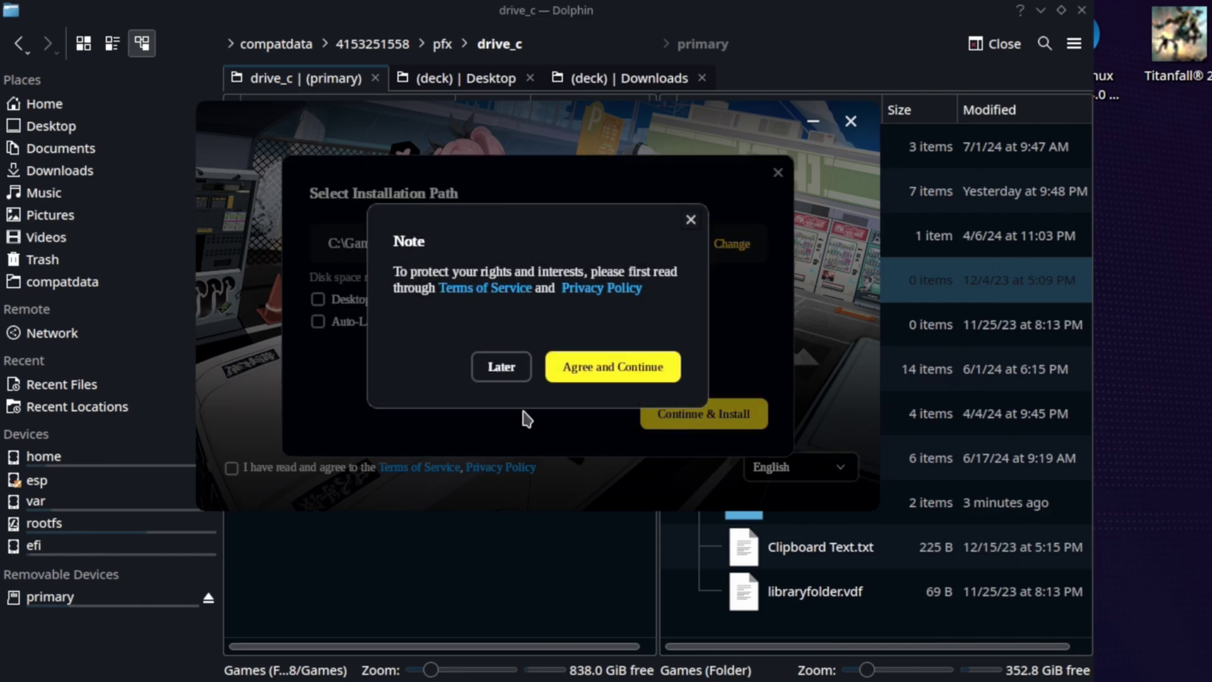
# Agree to the HoYoPlay terms and install the Visual C++ 2015-2022 x64 redistributable
pyautogui.click(598, 377)
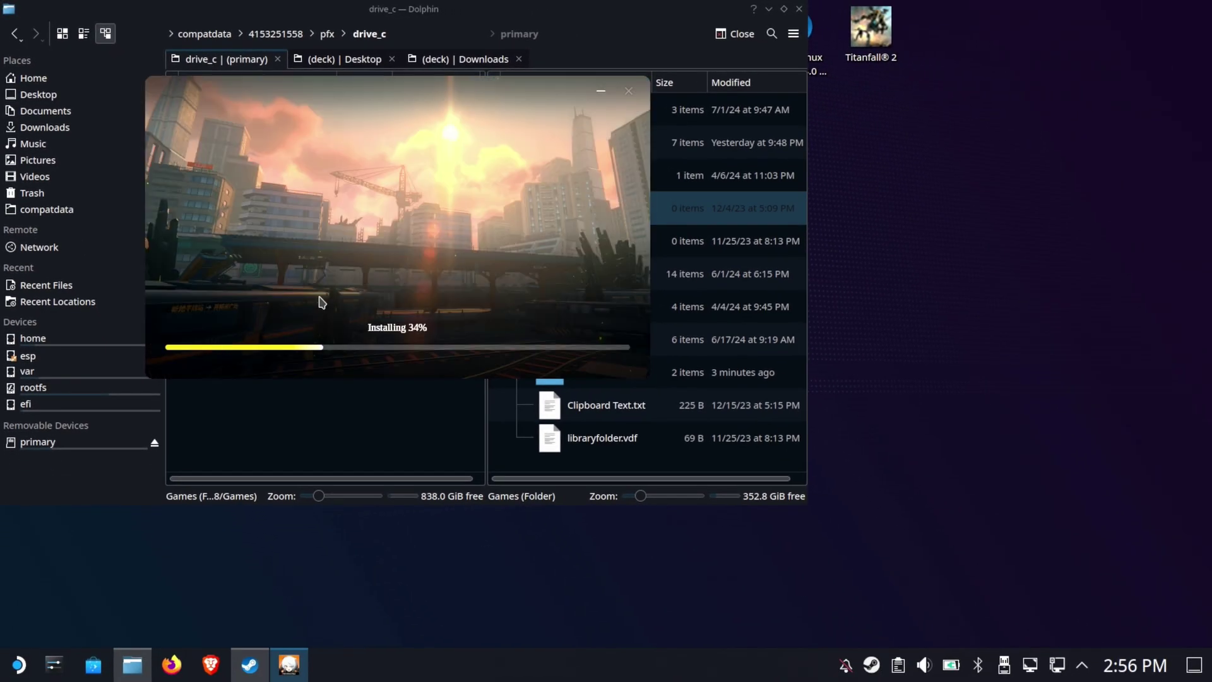
pyautogui.moveTo(376, 89); pyautogui.dragTo(929, 149)
pyautogui.click(285, 425)
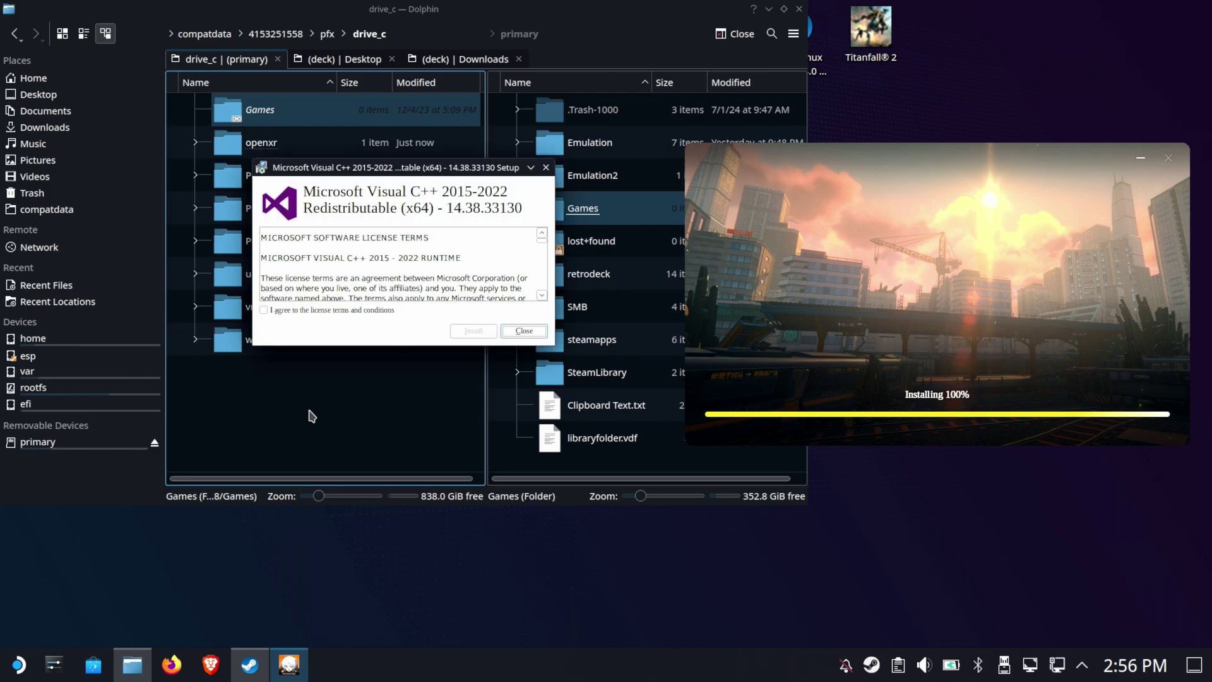
pyautogui.click(263, 312)
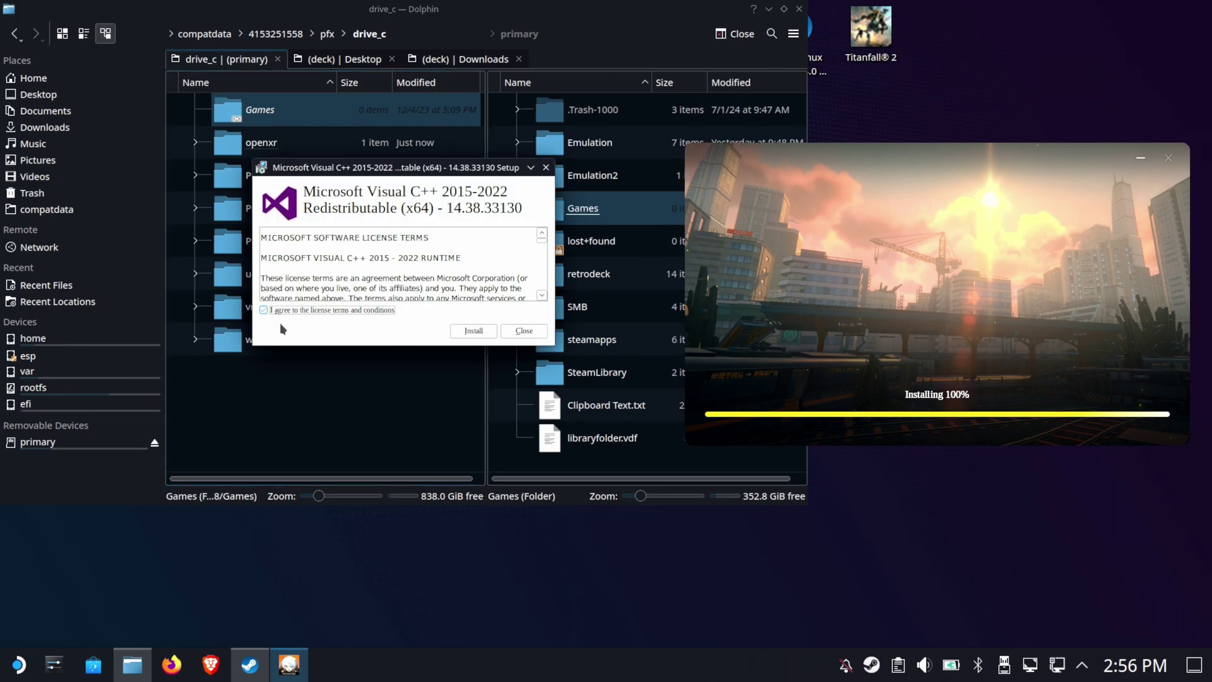
pyautogui.click(473, 331)
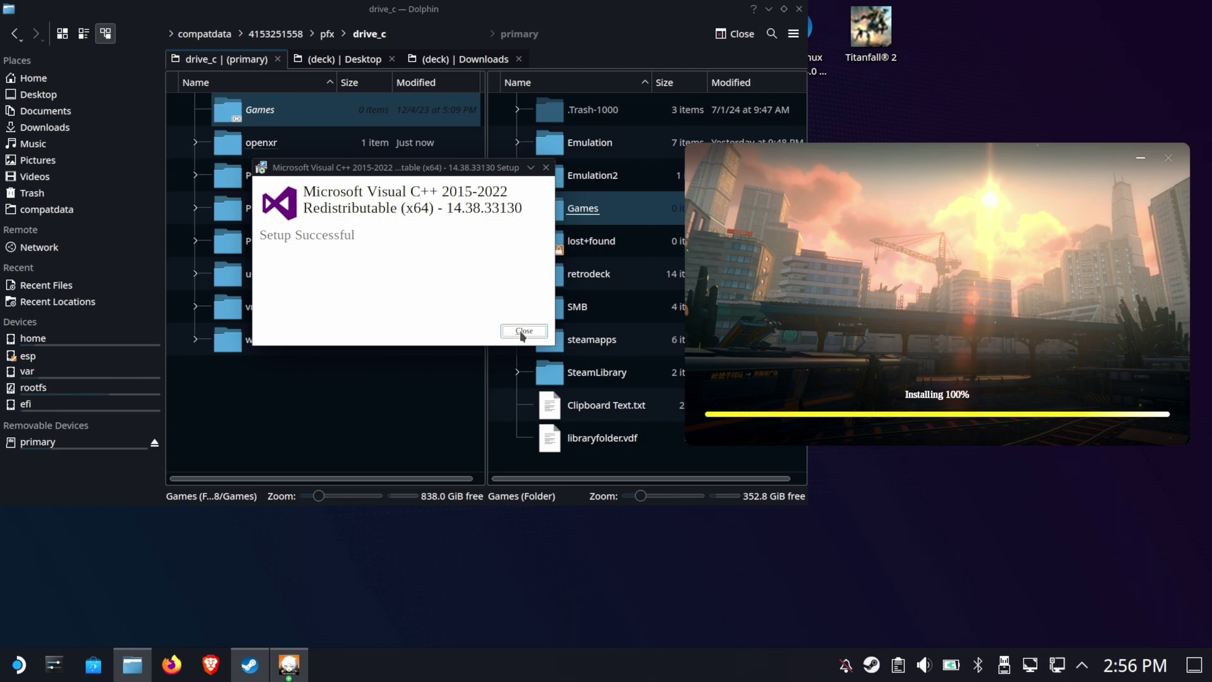
pyautogui.click(522, 332)
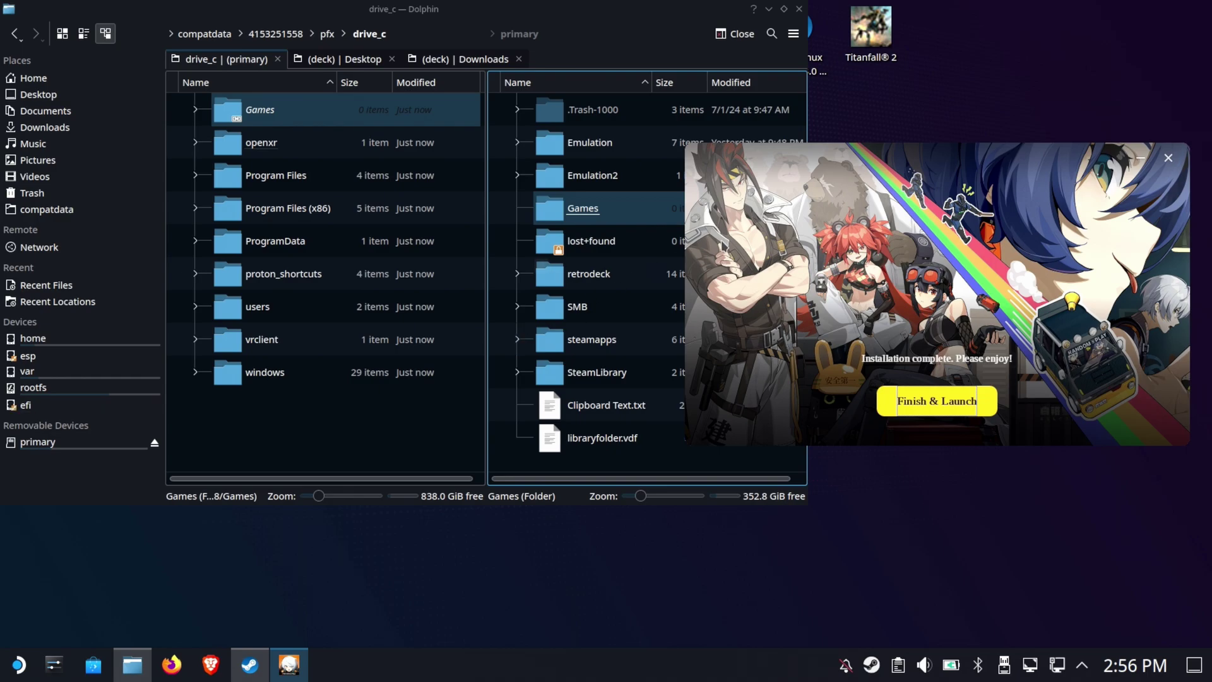
# Close the installer and copy the location of drive_c/Games/HoYoPlay/launcher.exe
pyautogui.click(922, 400)
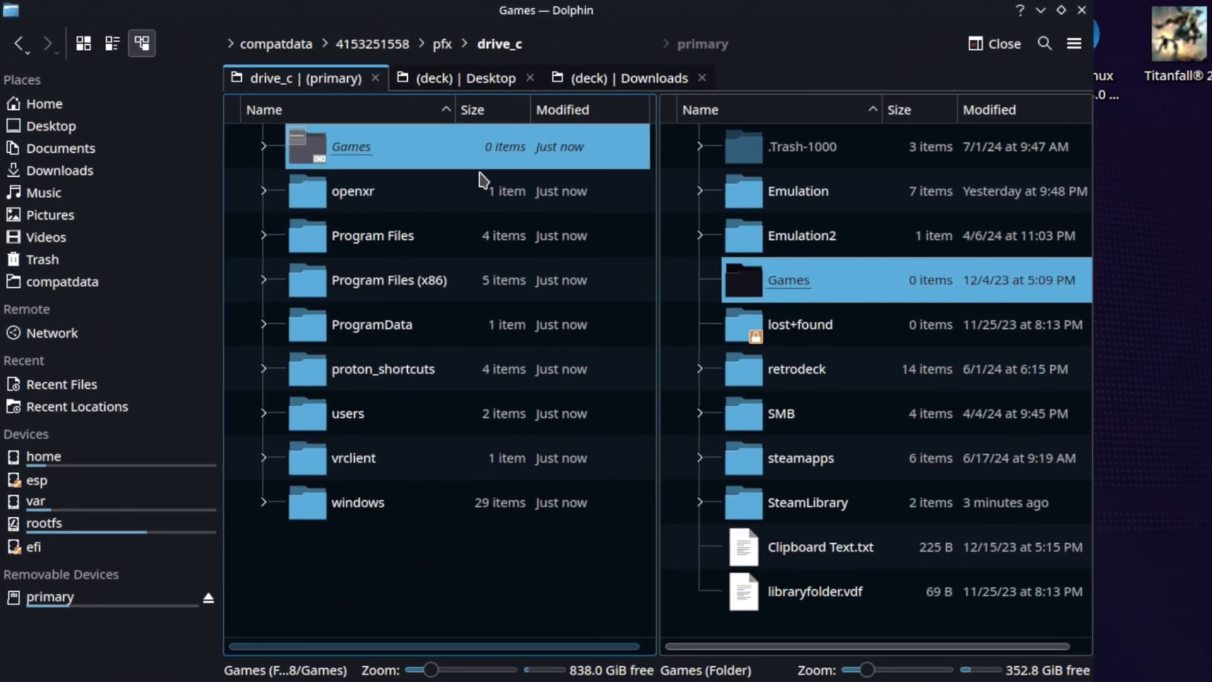
pyautogui.click(478, 165)
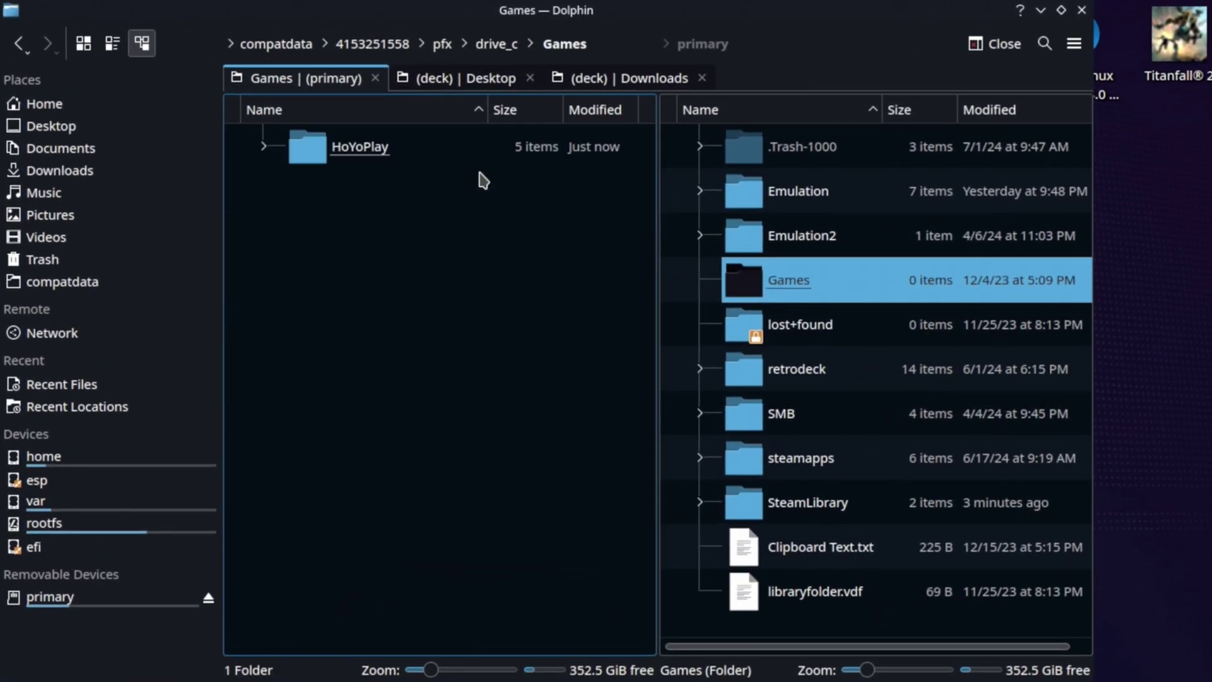
pyautogui.click(368, 162)
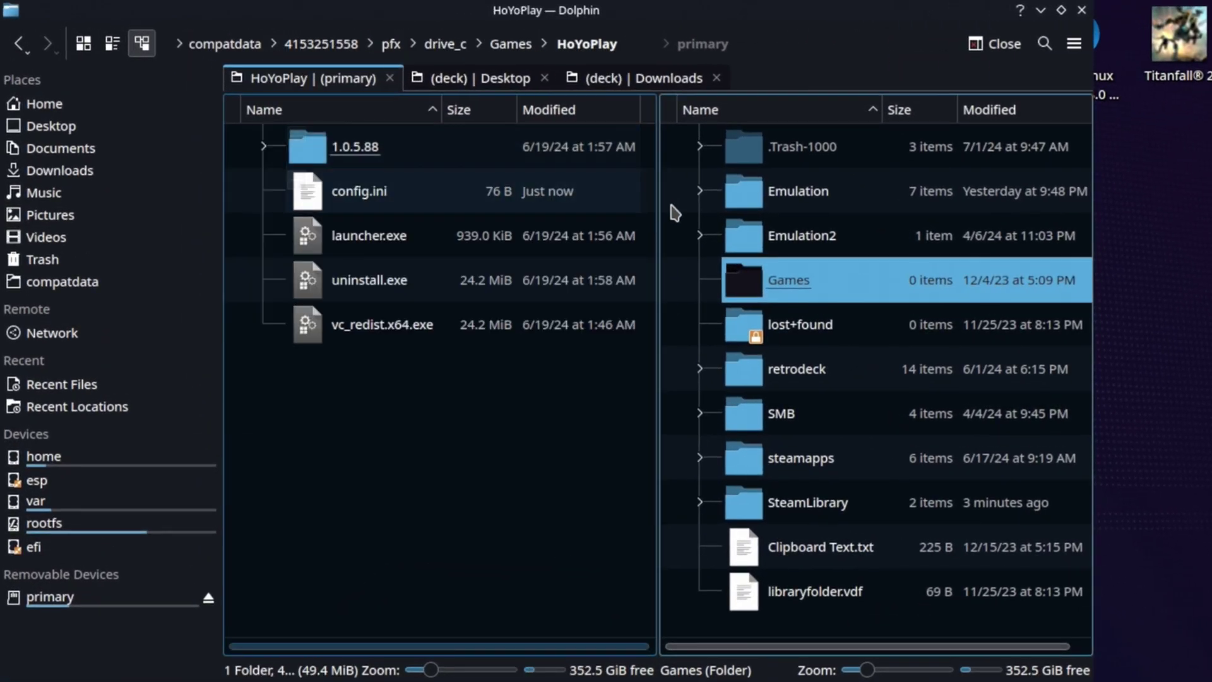
pyautogui.click(387, 243)
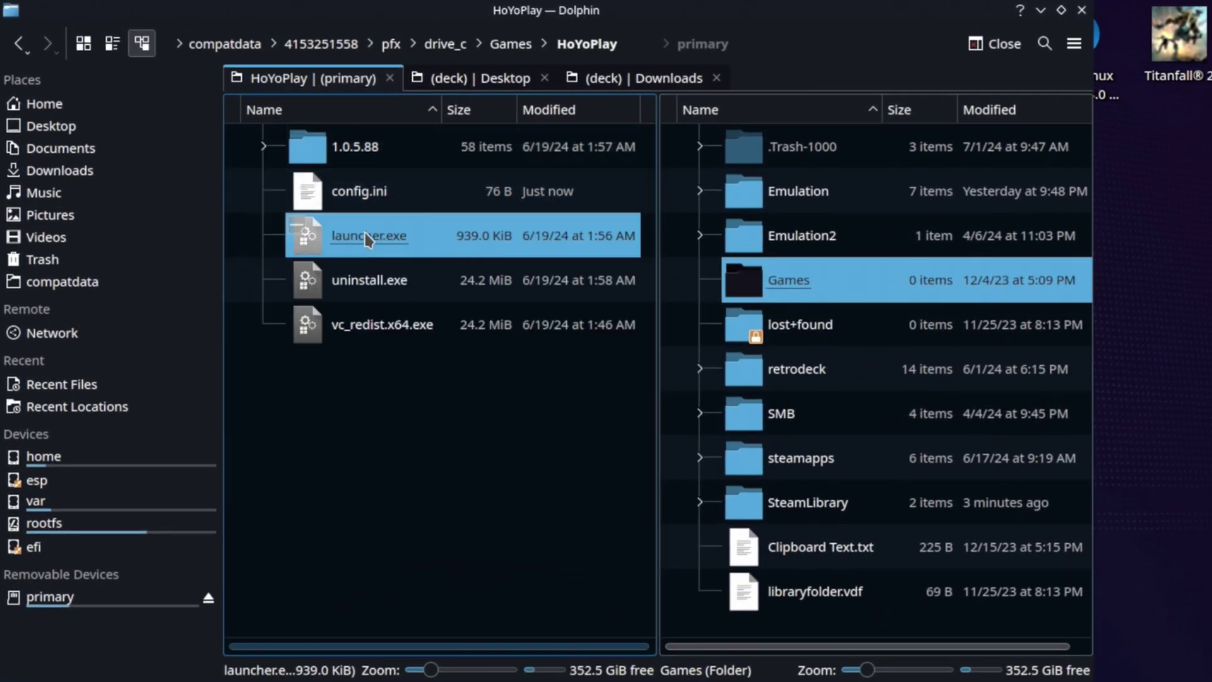
pyautogui.rightClick(368, 239)
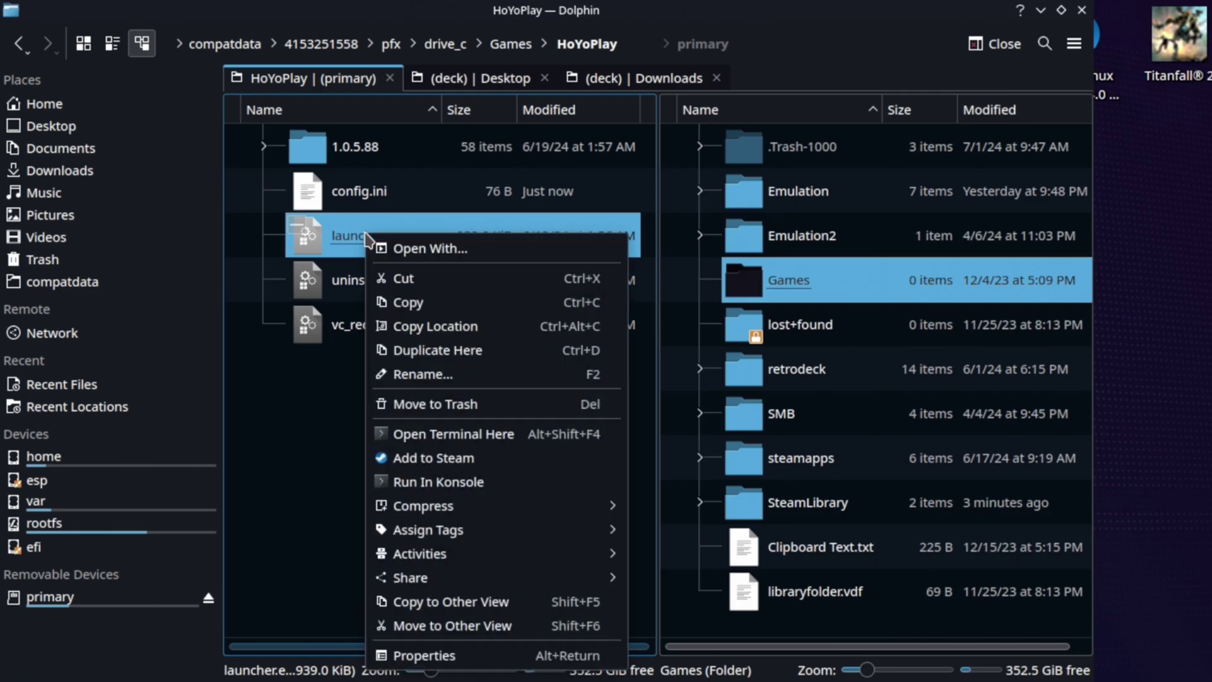
pyautogui.click(432, 327)
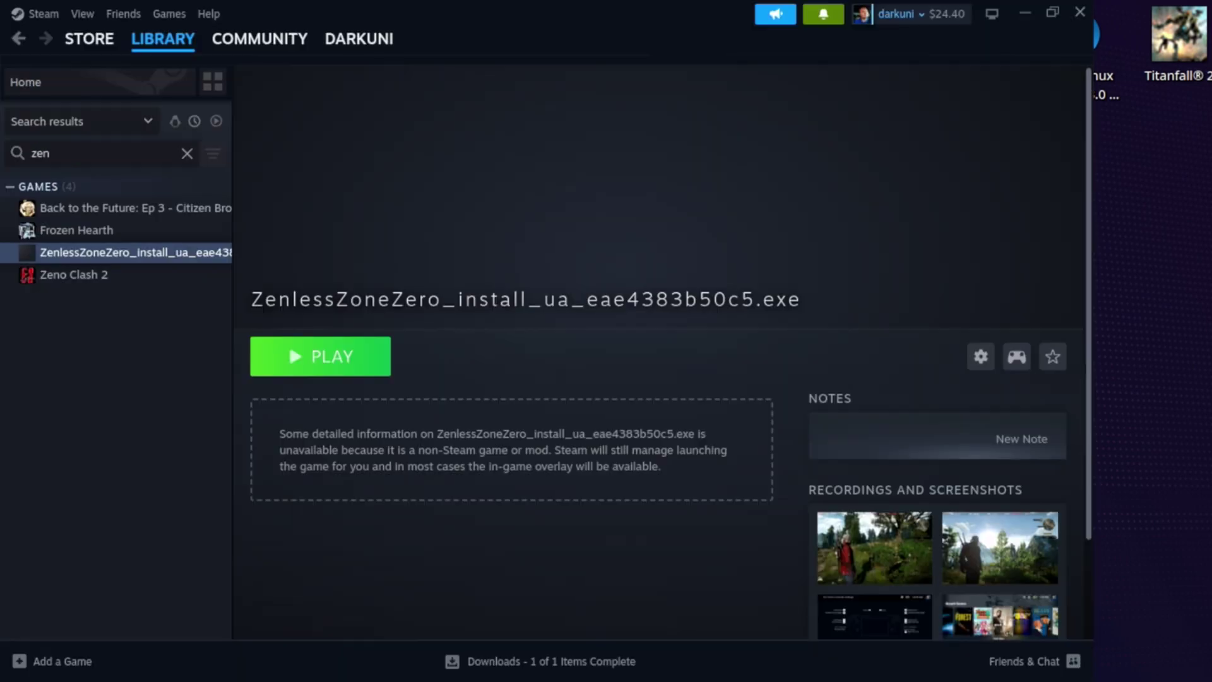
# Replace the shortcut's Target with the quoted HoYoPlay launcher.exe path
pyautogui.click(982, 364)
pyautogui.click(1016, 474)
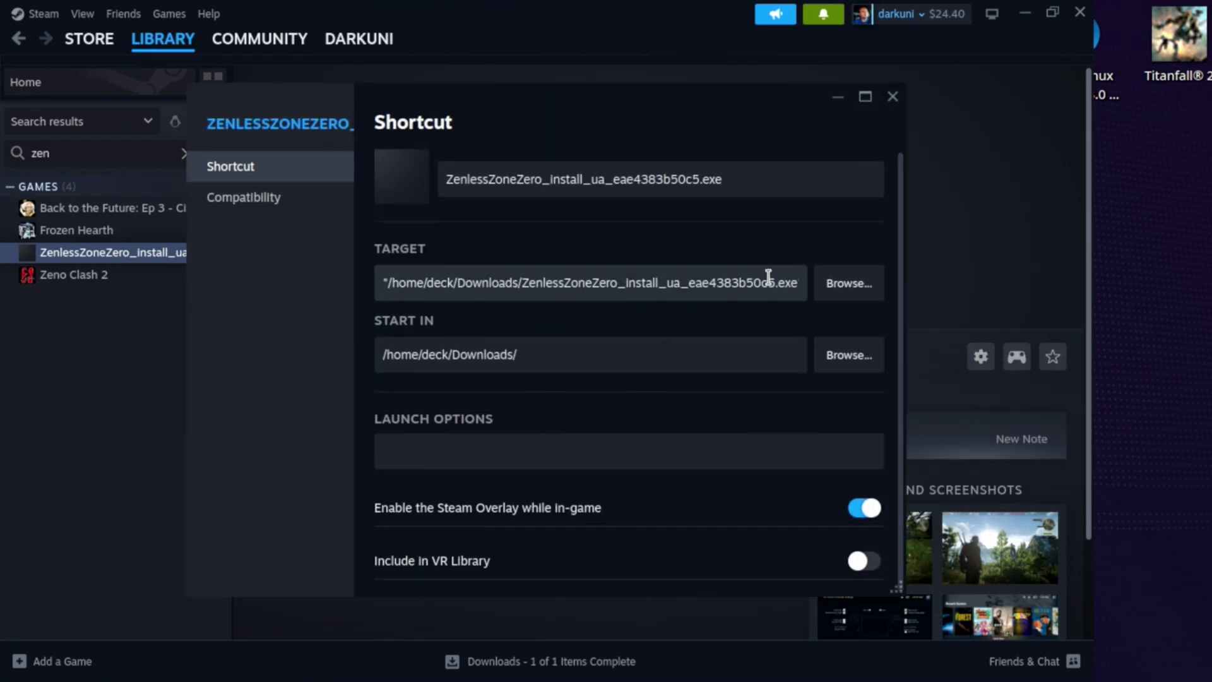
pyautogui.doubleClick(768, 278)
pyautogui.click(768, 278)
pyautogui.hotkey('ctrl', 'a')
pyautogui.press('BackSpace')
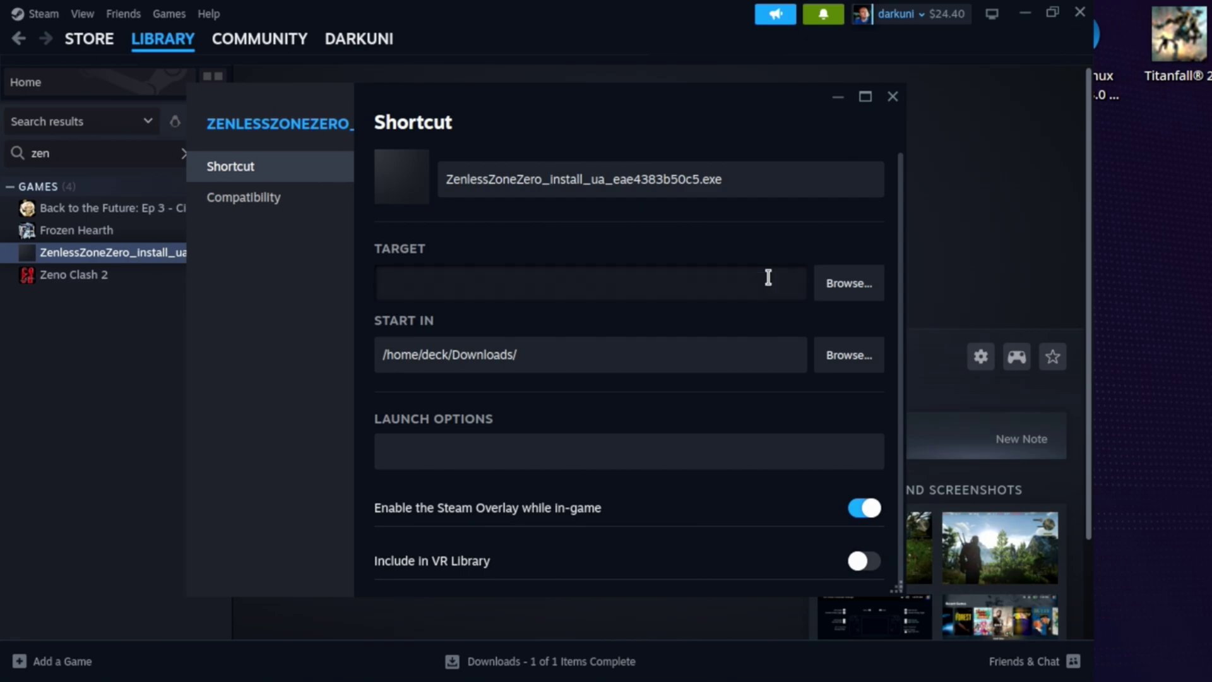
pyautogui.hotkey('ctrl', 'v')
pyautogui.press('Home')
pyautogui.write('"')
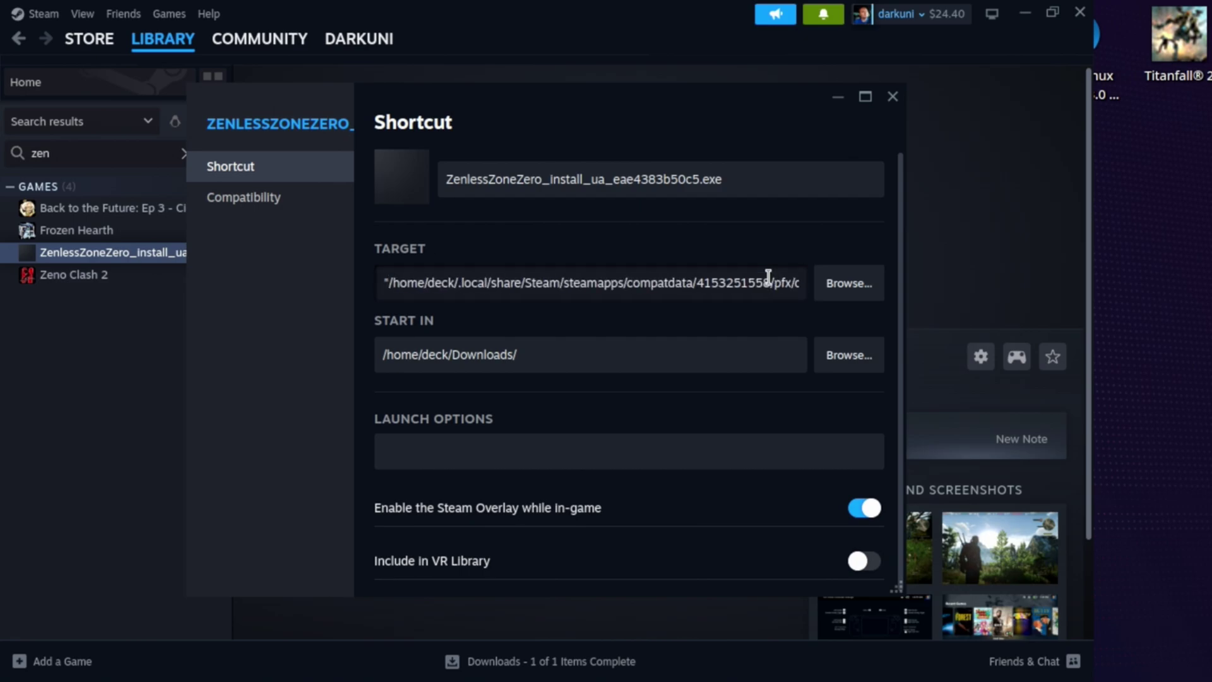
# Set Start In to the HoYoPlay folder containing launcher.exe
pyautogui.hotkey('ctrl', 'a')
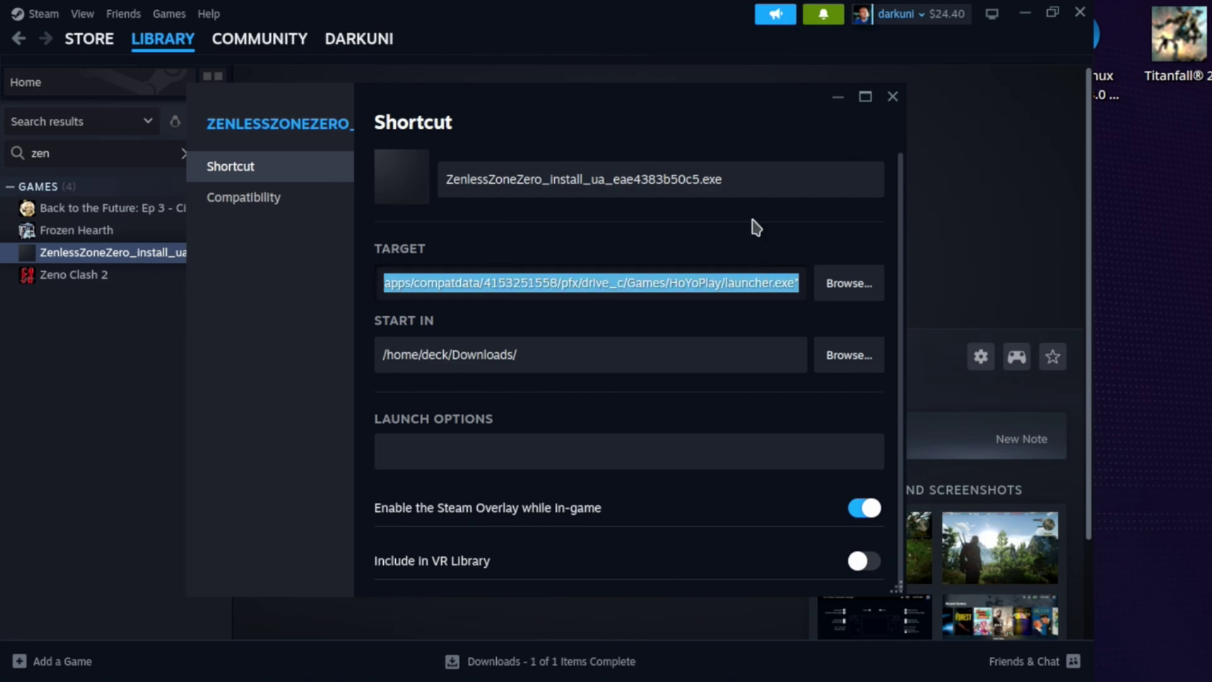
pyautogui.moveTo(573, 358); pyautogui.dragTo(344, 353)
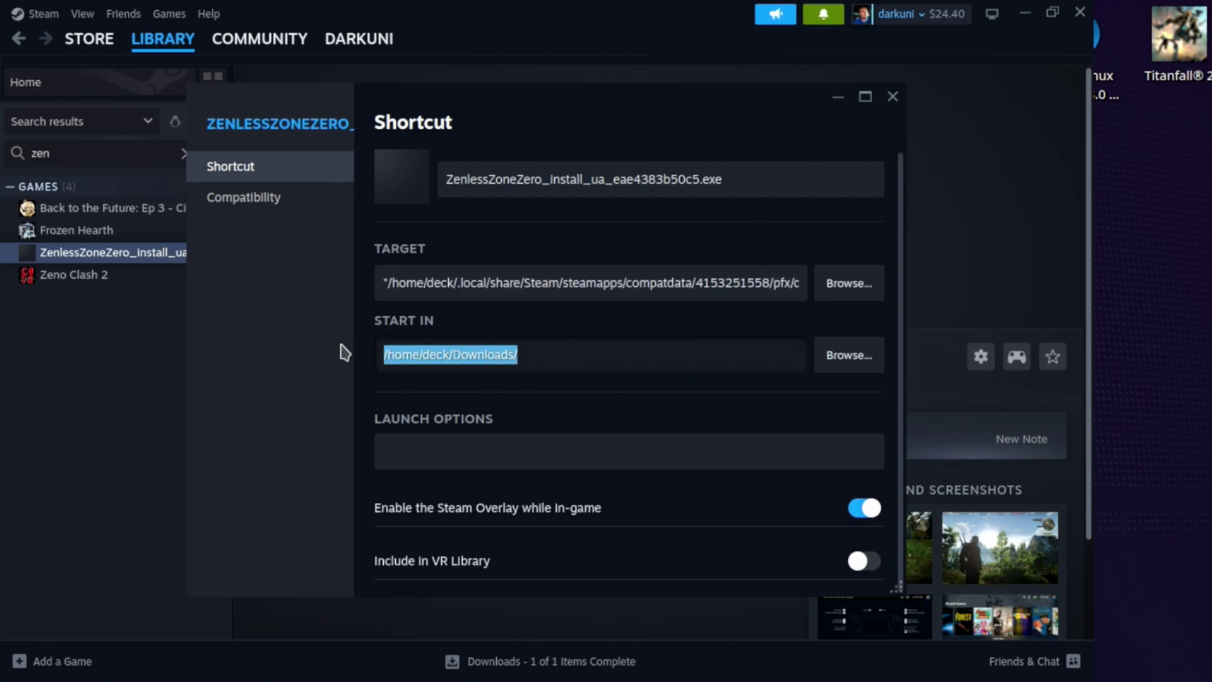
pyautogui.hotkey('ctrl', 'v')
pyautogui.press('Left')
pyautogui.press('BackSpace')
pyautogui.press('BackSpace')
pyautogui.press('BackSpace')
pyautogui.press('BackSpace')
pyautogui.press('BackSpace')
pyautogui.press('BackSpace')
pyautogui.press('BackSpace')
pyautogui.press('BackSpace')
pyautogui.press('BackSpace')
pyautogui.press('BackSpace')
pyautogui.press('BackSpace')
pyautogui.press('BackSpace')
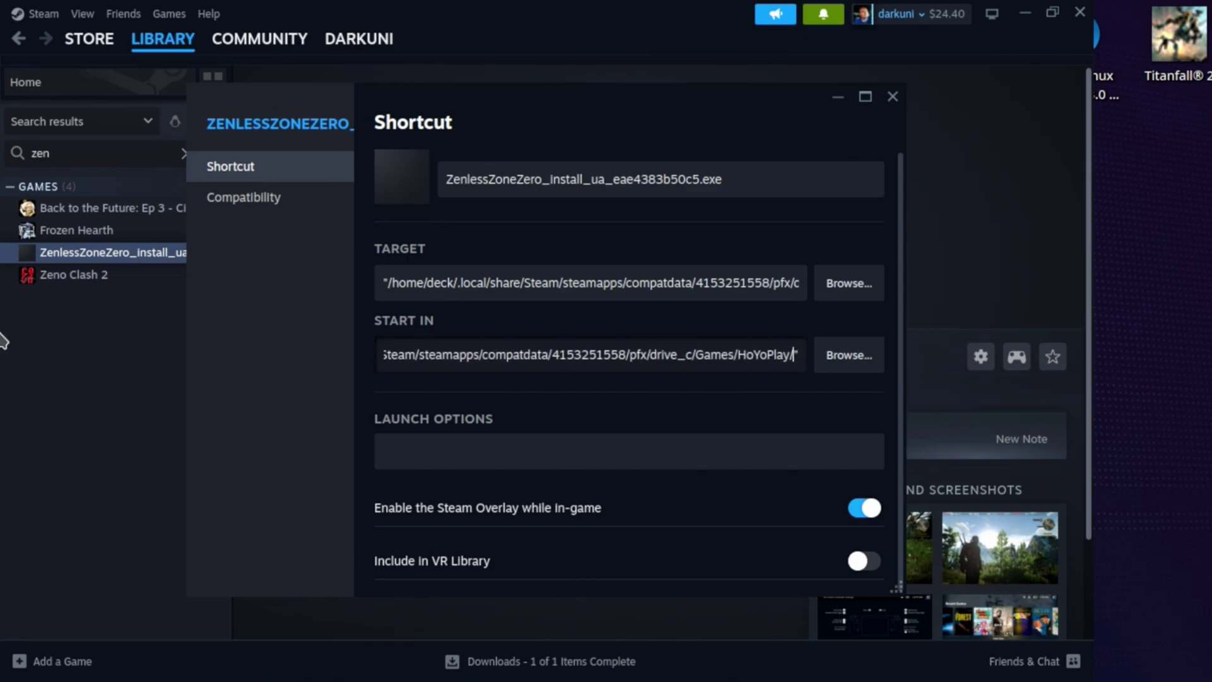
# Rename the shortcut to 'Zenless Zone Zero' and close Properties
pyautogui.click(520, 181)
pyautogui.hotkey('ctrl', 'a')
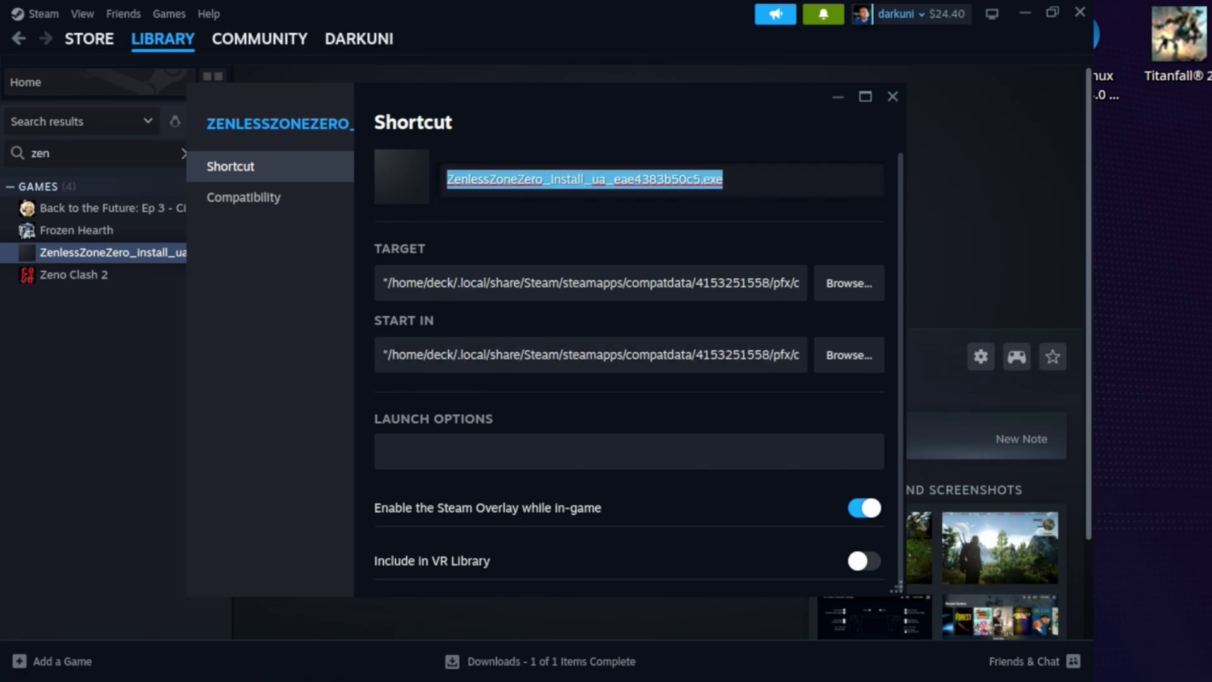
pyautogui.write('Zenless Zone Zero')
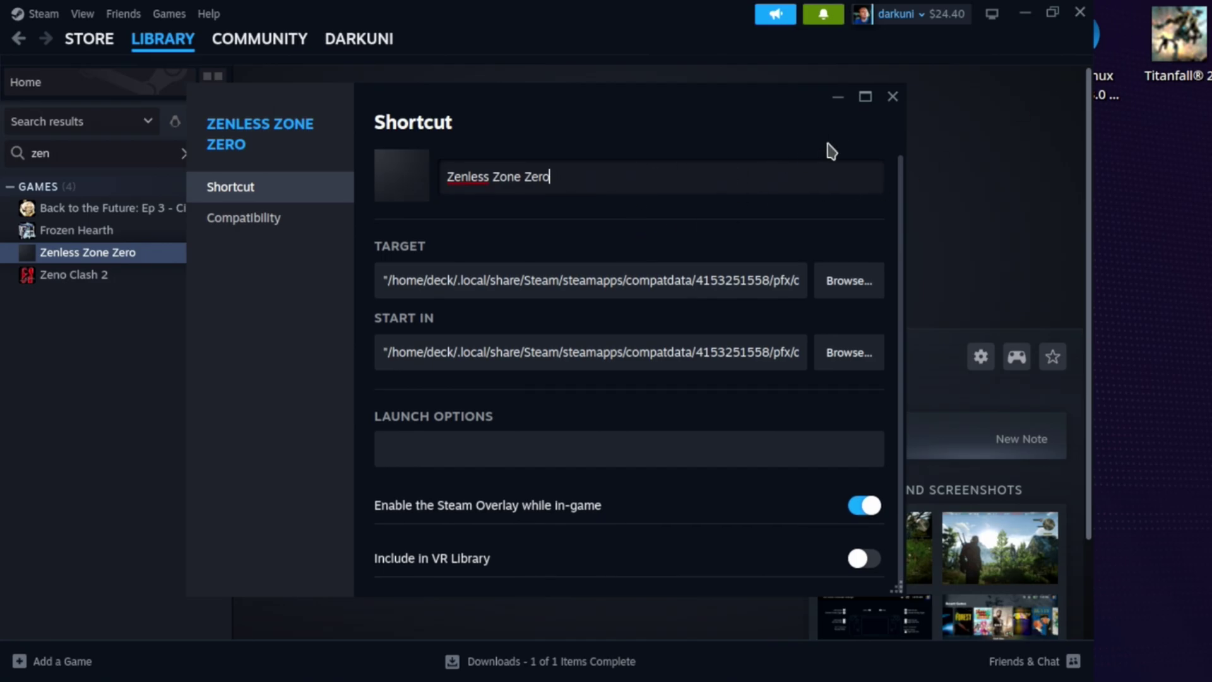
pyautogui.click(892, 96)
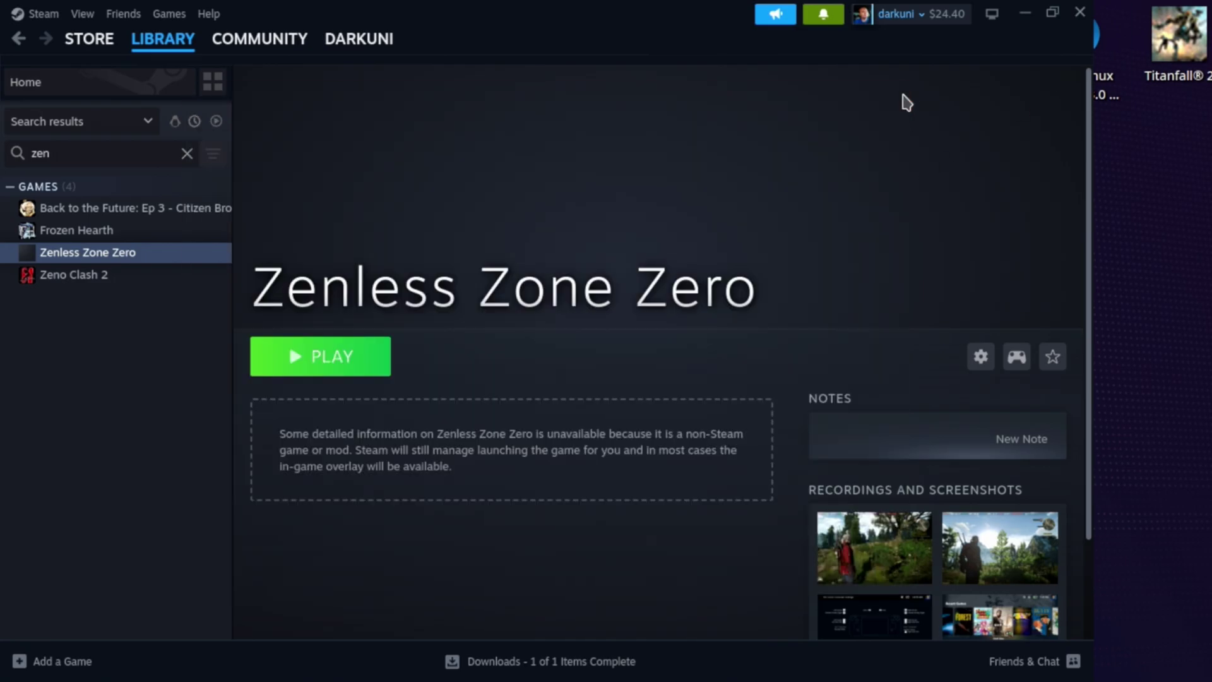
# Press PLAY on the Zenless Zone Zero library page to open HoYoPlay
pyautogui.click(372, 363)
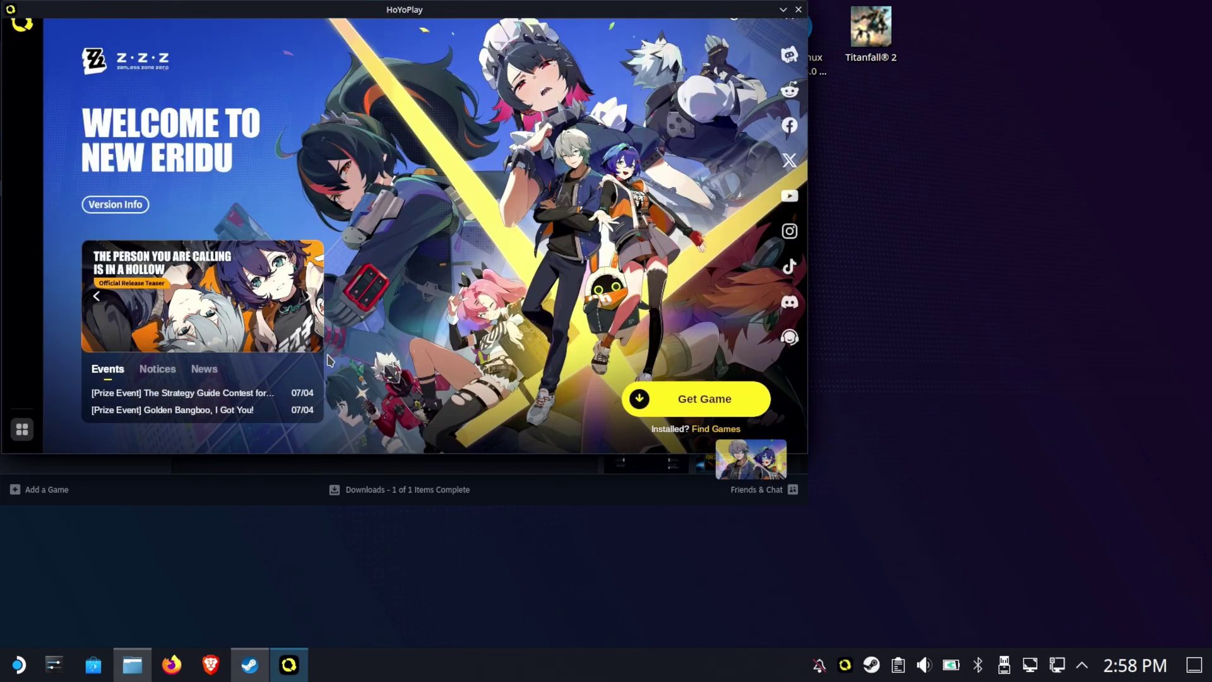
# Install Zenless Zone Zero at the default path and dismiss the release announcement
pyautogui.click(691, 411)
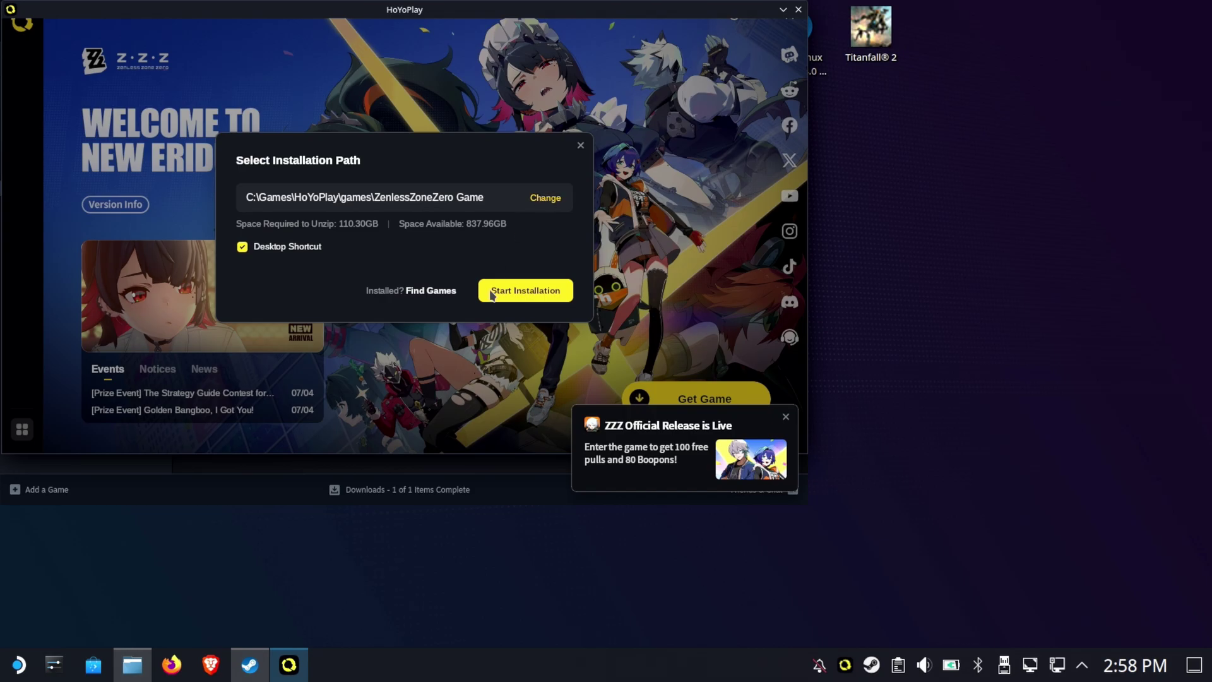
pyautogui.click(522, 290)
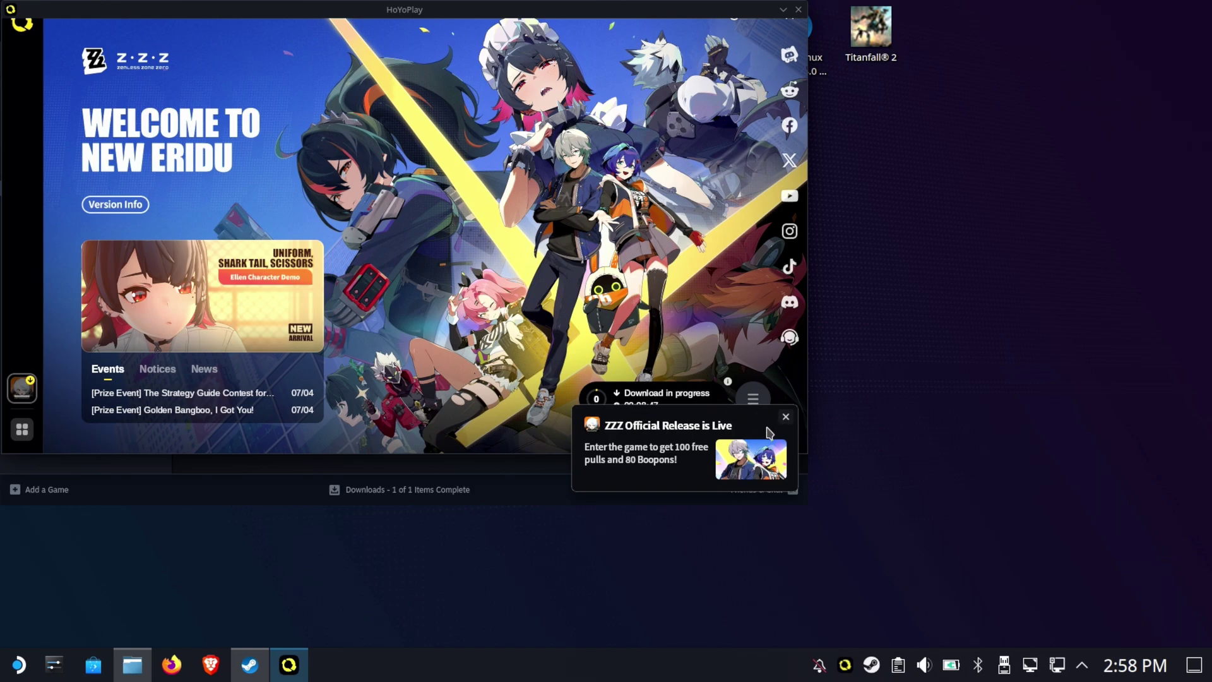
pyautogui.click(786, 419)
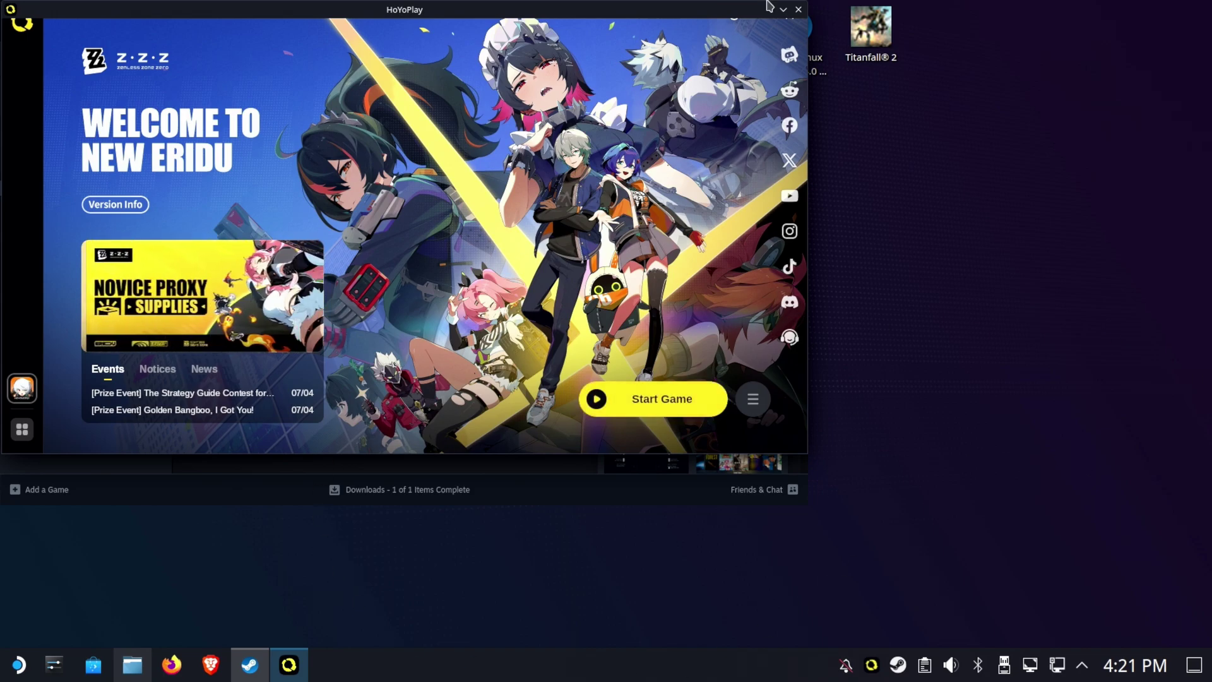
# Exit HoYoPlay, close desktop Steam, and return to Gaming Mode
pyautogui.click(798, 10)
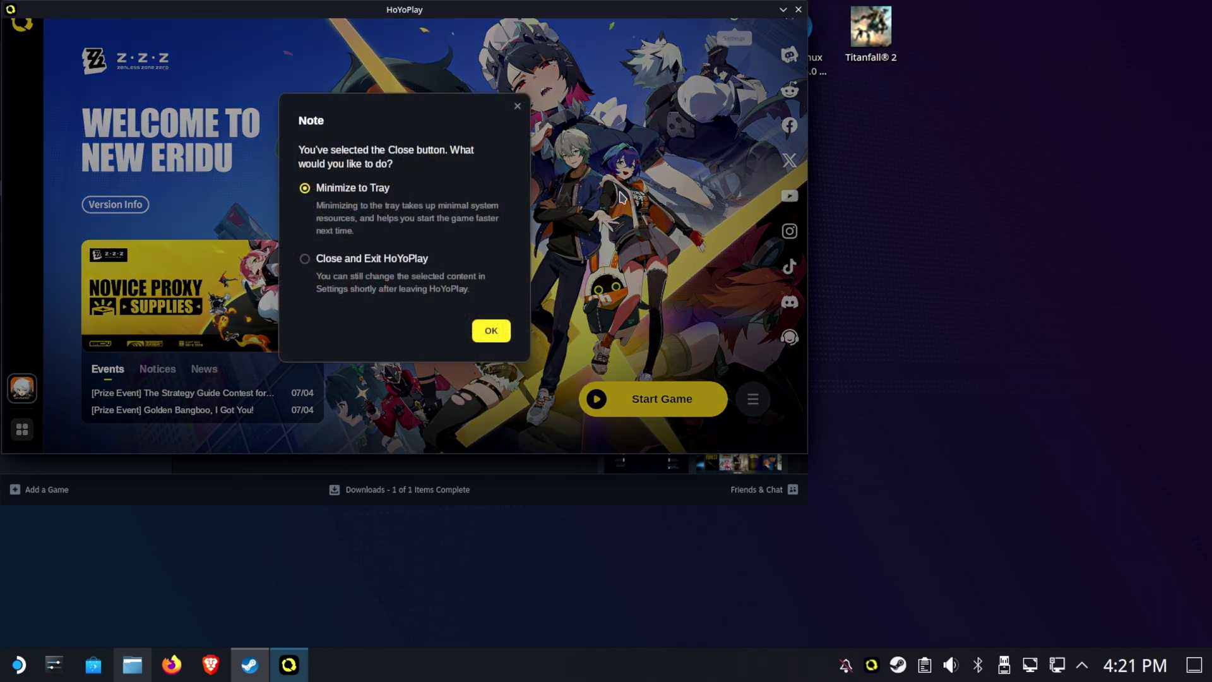
pyautogui.click(480, 331)
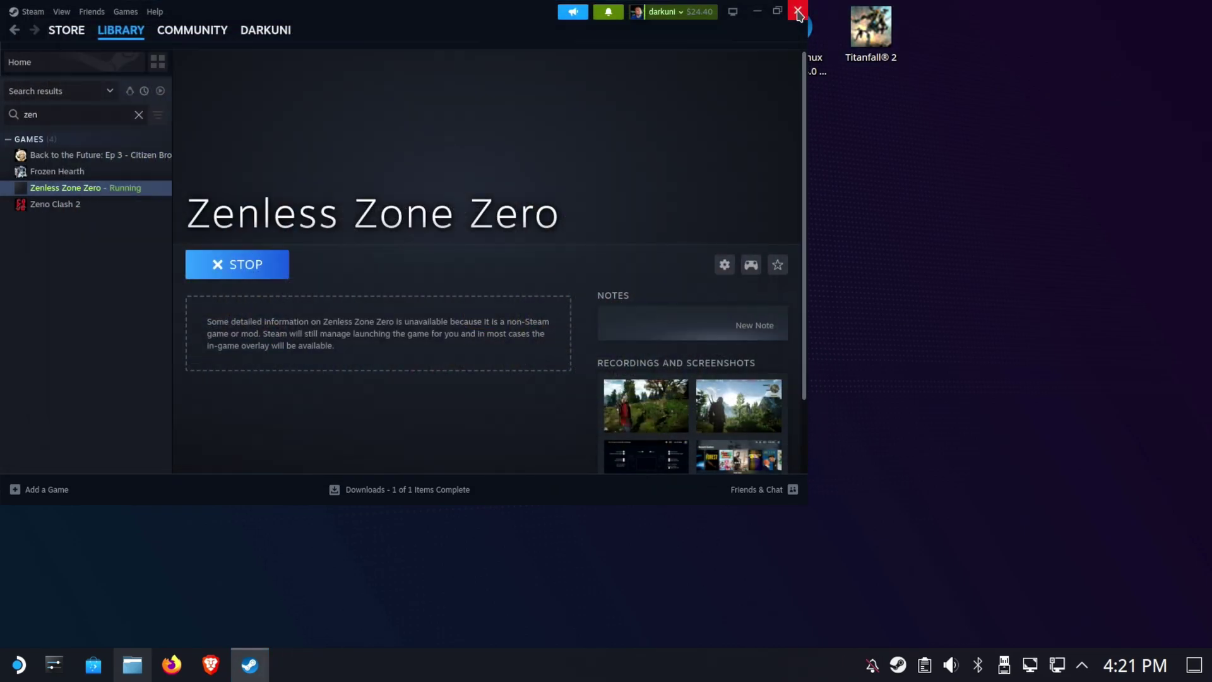
pyautogui.click(797, 10)
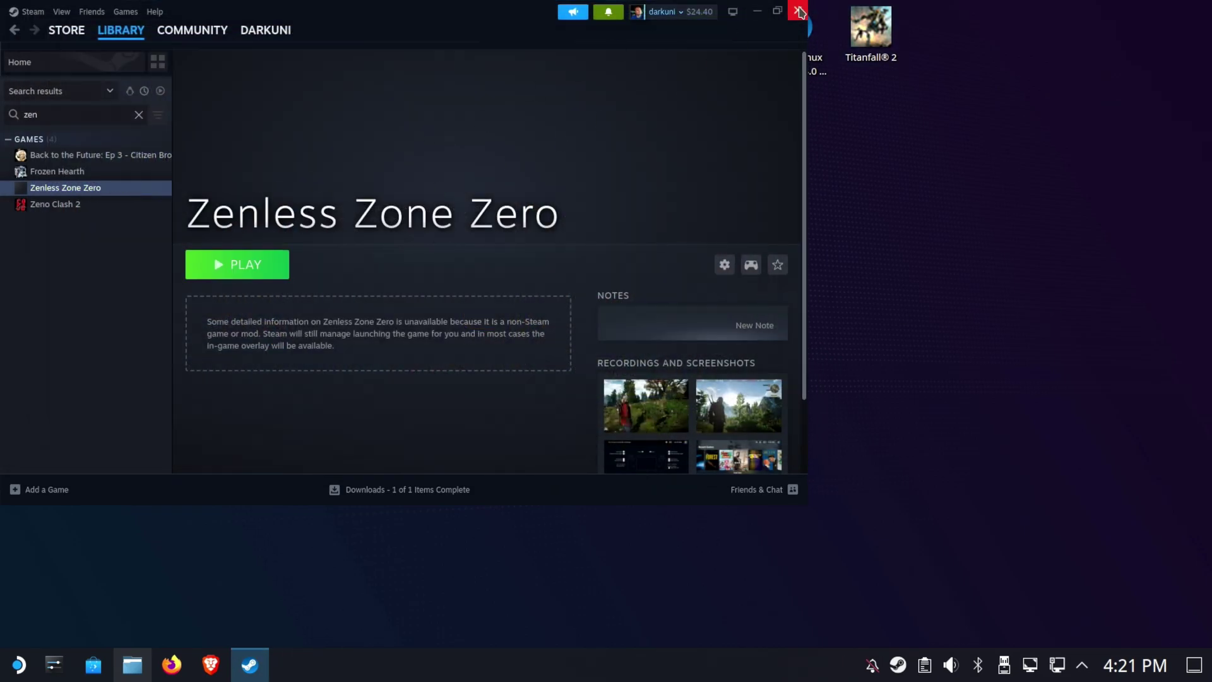
pyautogui.click(654, 26)
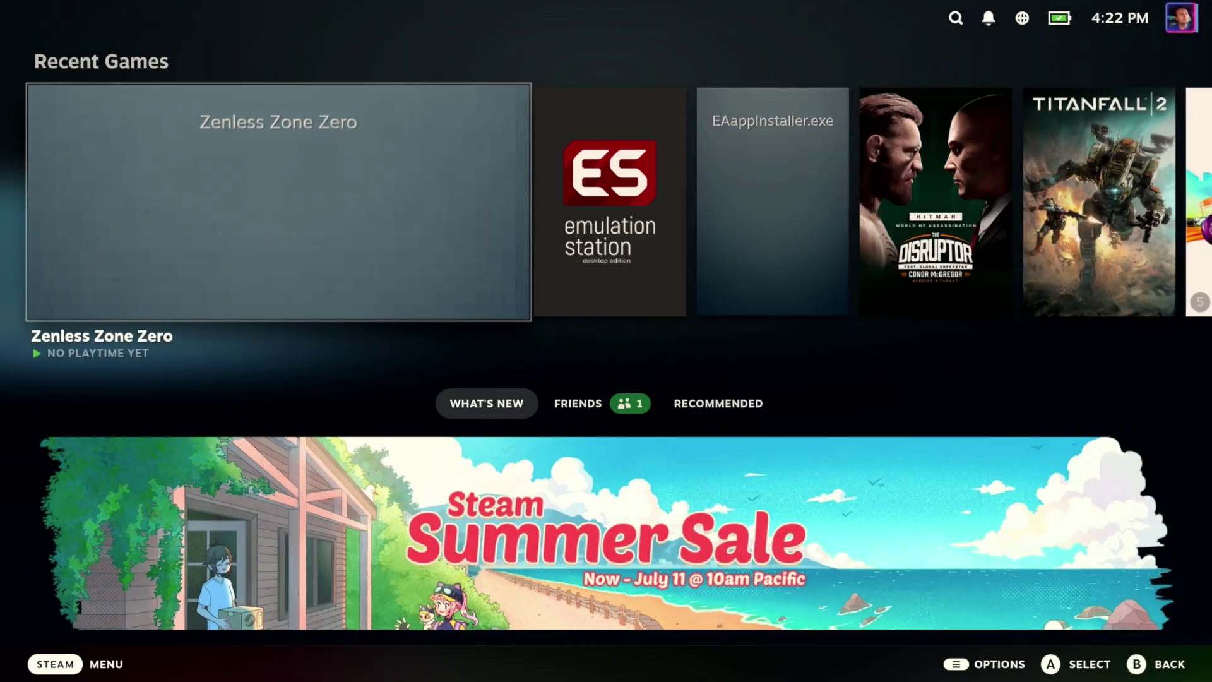
# Launch Zenless Zone Zero from Recent Games in Gaming Mode
pyautogui.press('Return')
pyautogui.press('Return')
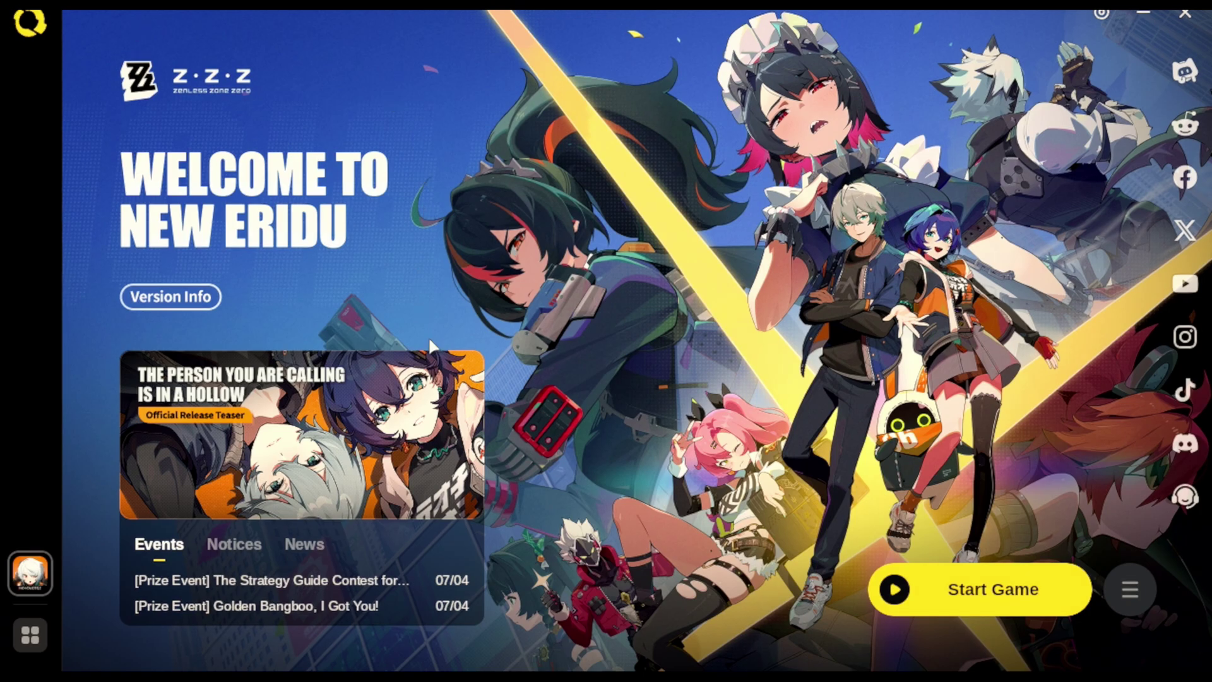
# Press Start Game in HoYoPlay to run Zenless Zone Zero
pyautogui.click(1016, 592)
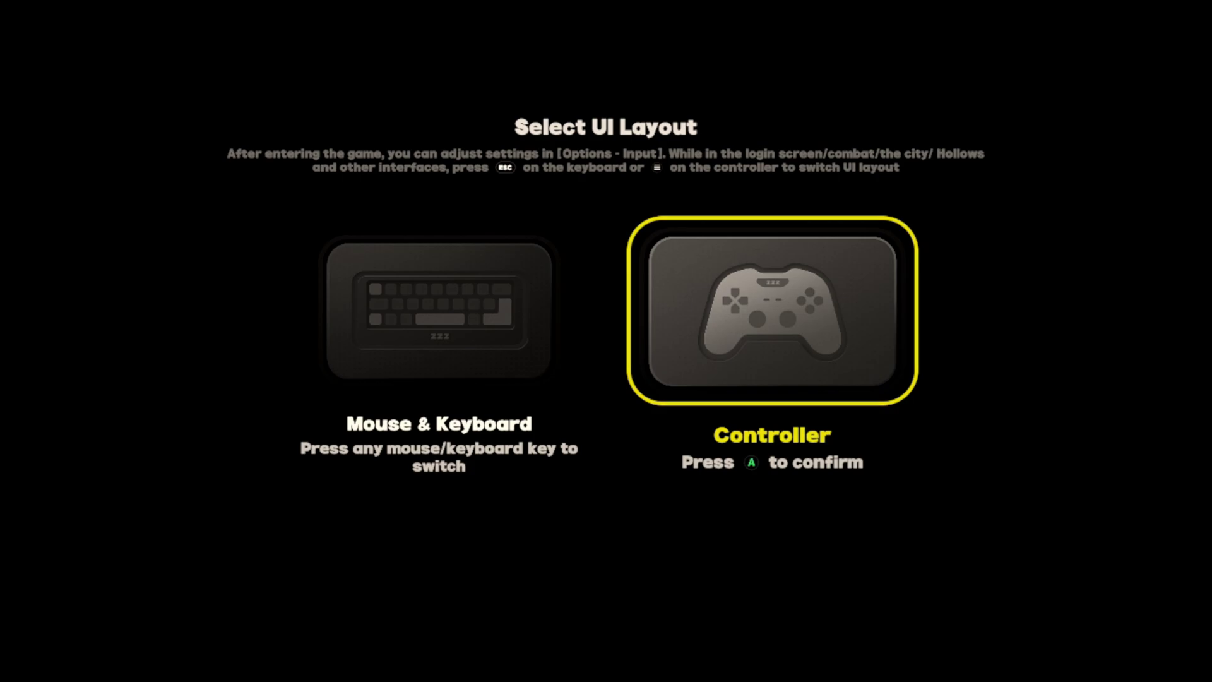
# Confirm the controller UI layout and sign in with the saved account login
pyautogui.press('Return')
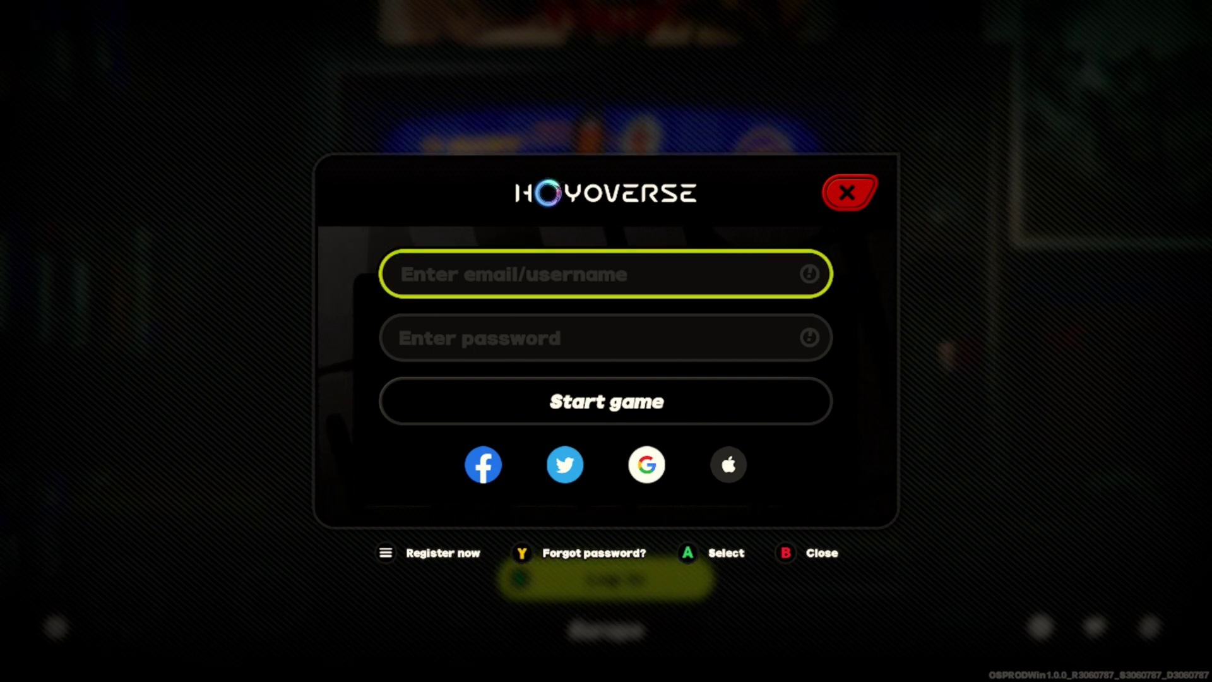
pyautogui.hotkey('ctrl', 'v')
pyautogui.press('Tab')
pyautogui.hotkey('ctrl', 'v')
pyautogui.press('Tab')
pyautogui.press('Return')
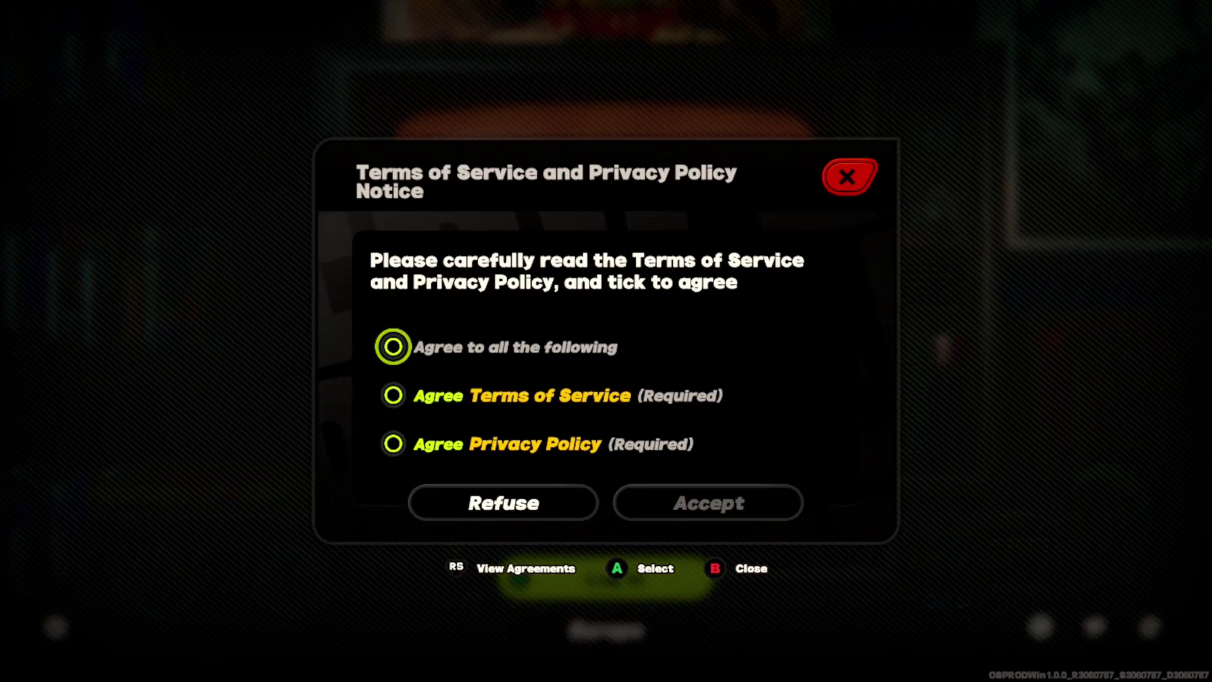
# Agree to all terms and the privacy policy, then press PLAY to log on to the server
pyautogui.press('Return')
pyautogui.press('Down')
pyautogui.press('Down')
pyautogui.press('Right')
pyautogui.press('Return')
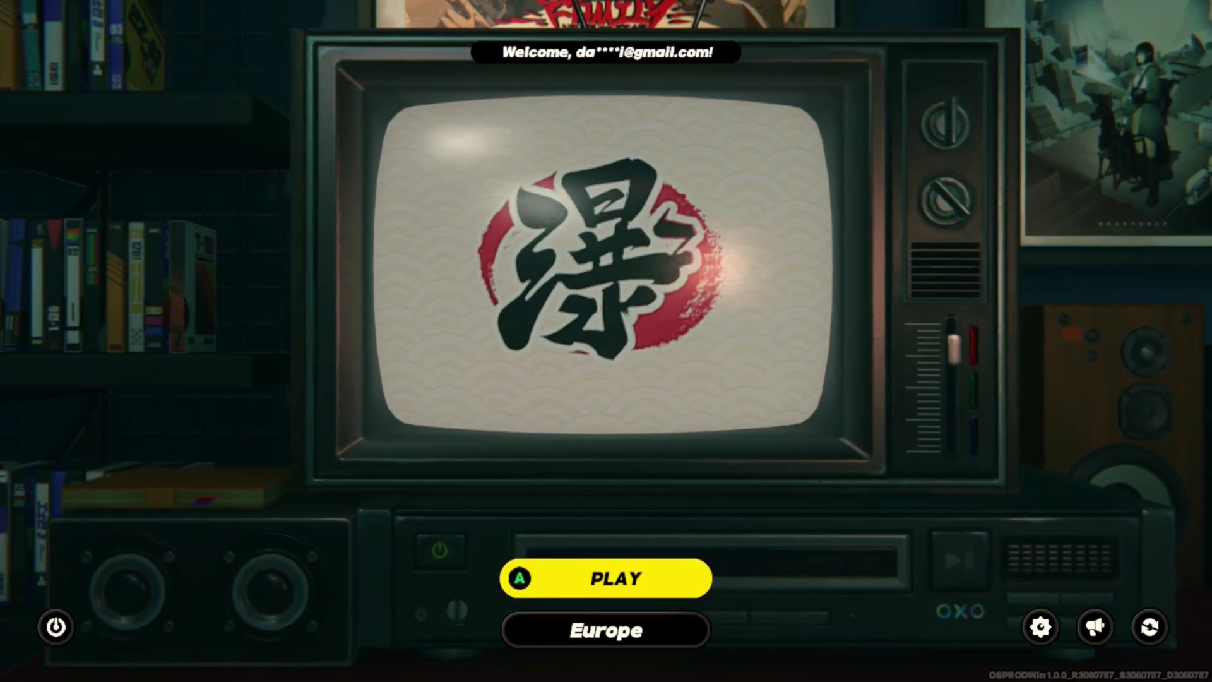
pyautogui.press('Return')
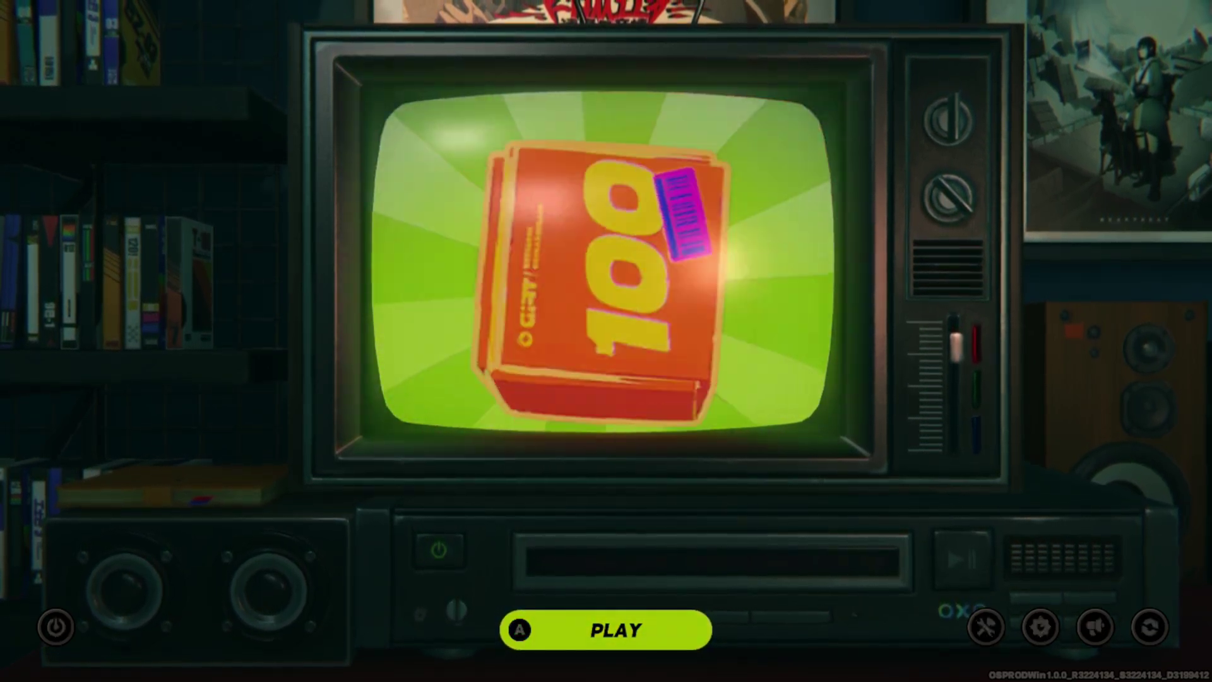
pyautogui.press('Return')
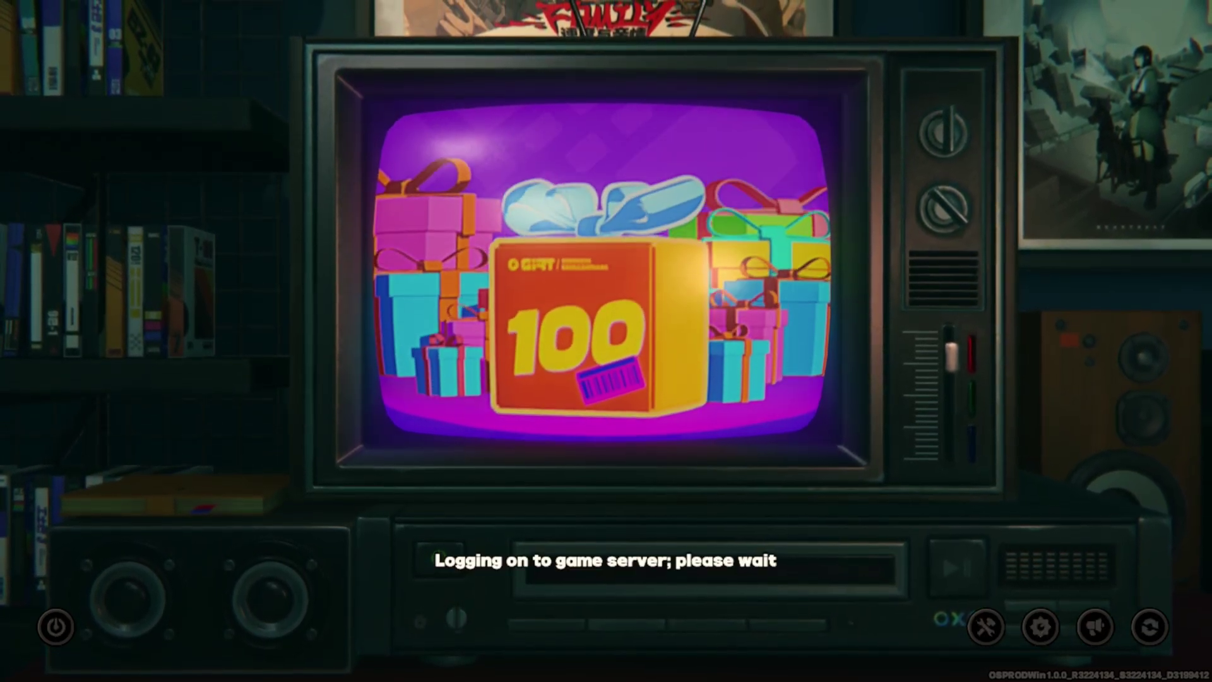